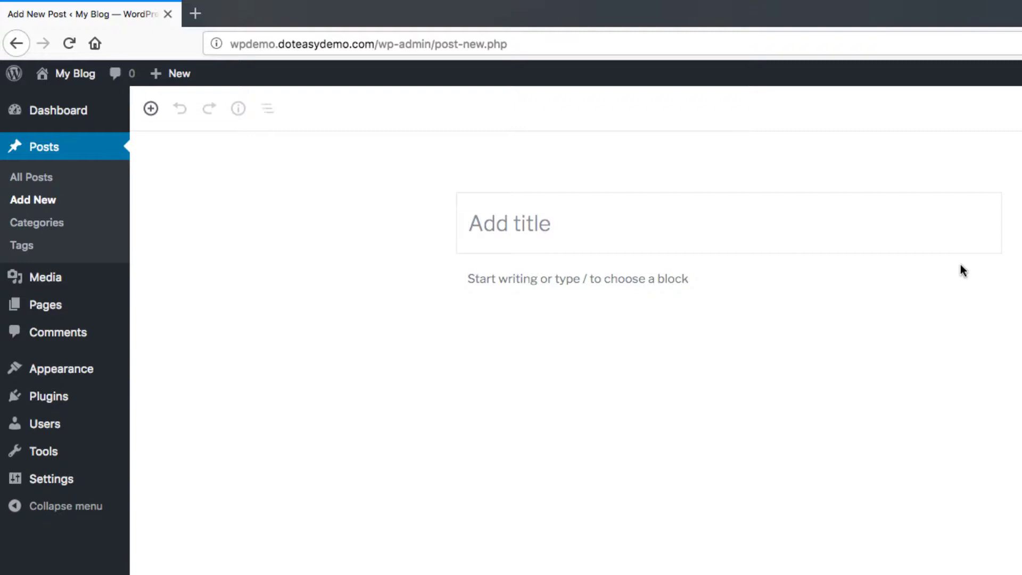
Step: Enter 'Test Page' as the post title and begin an empty paragraph block below it
{"action": "type", "text": "T"}
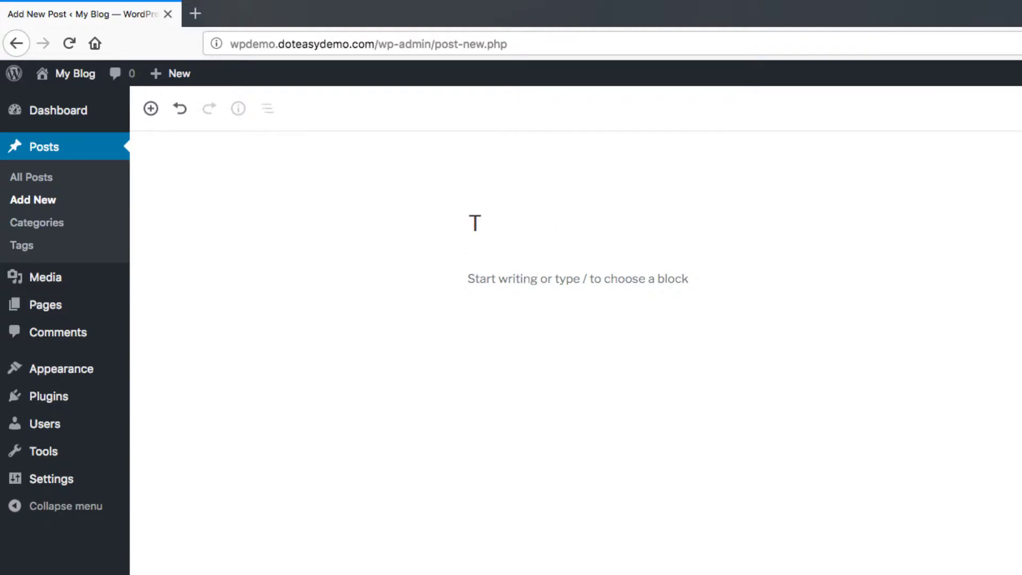
{"action": "type", "text": "est Page"}
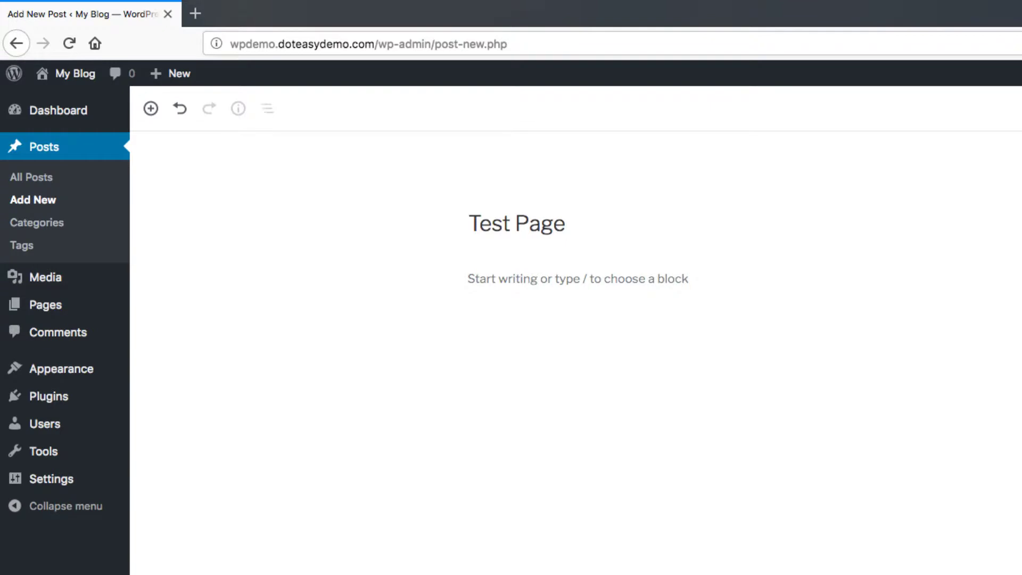
{"action": "left_click", "coordinate": [612, 284]}
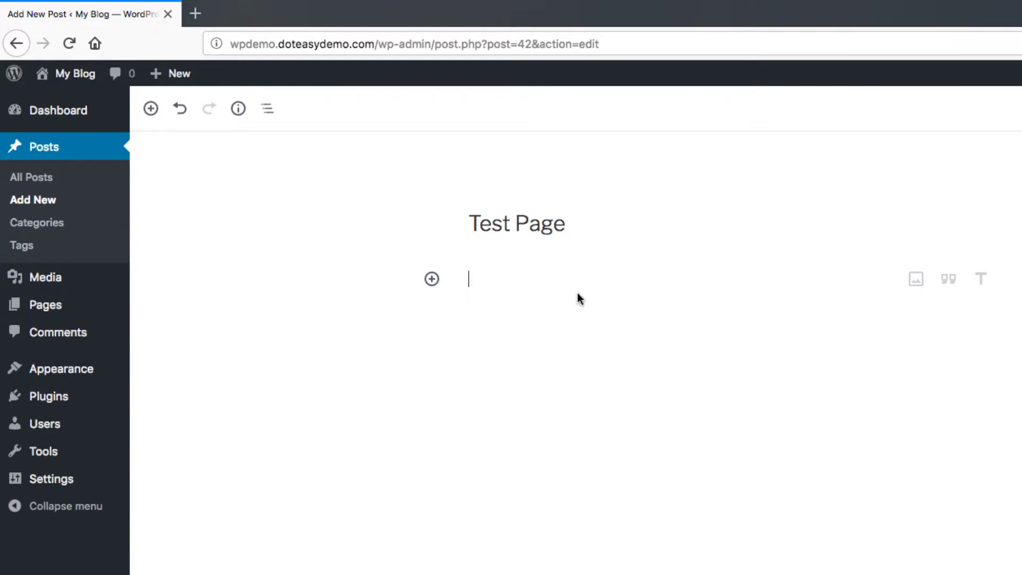
Step: Open the block inserter and browse the Most Used, Inline Elements and Common Blocks categories
{"action": "left_click", "coordinate": [432, 279]}
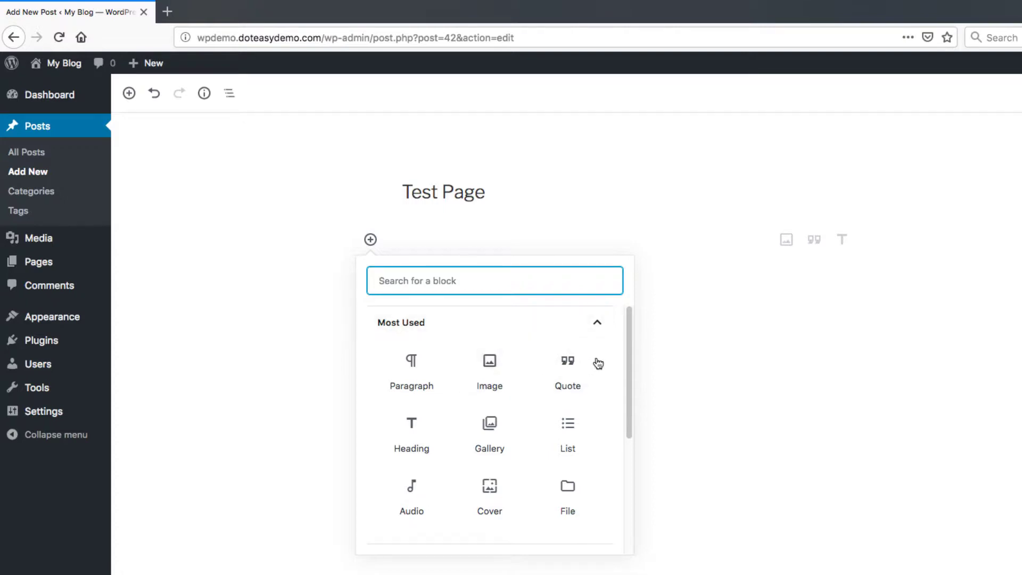
{"action": "left_click", "coordinate": [598, 331]}
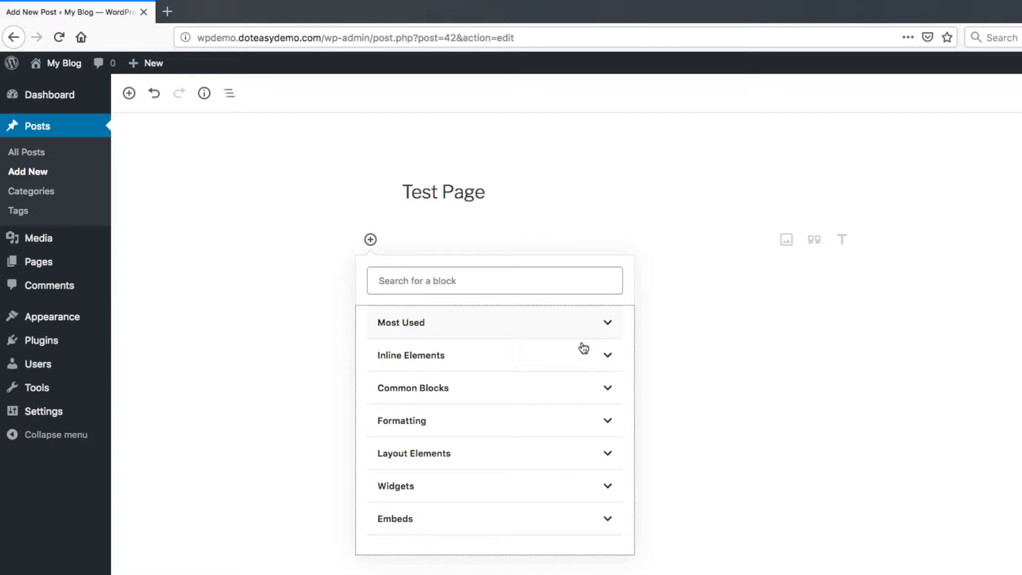
{"action": "left_click", "coordinate": [603, 361]}
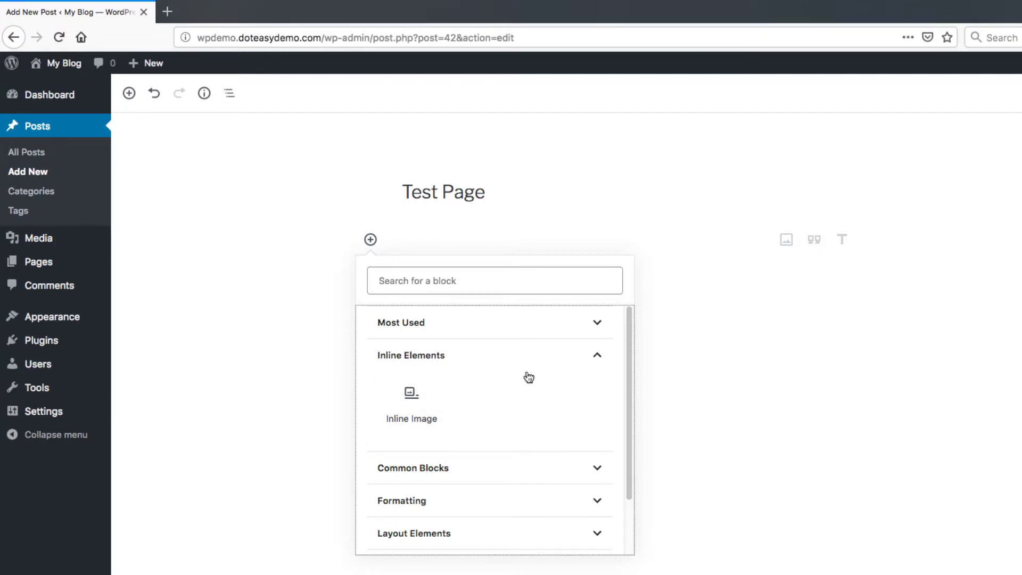
{"action": "left_click", "coordinate": [597, 357]}
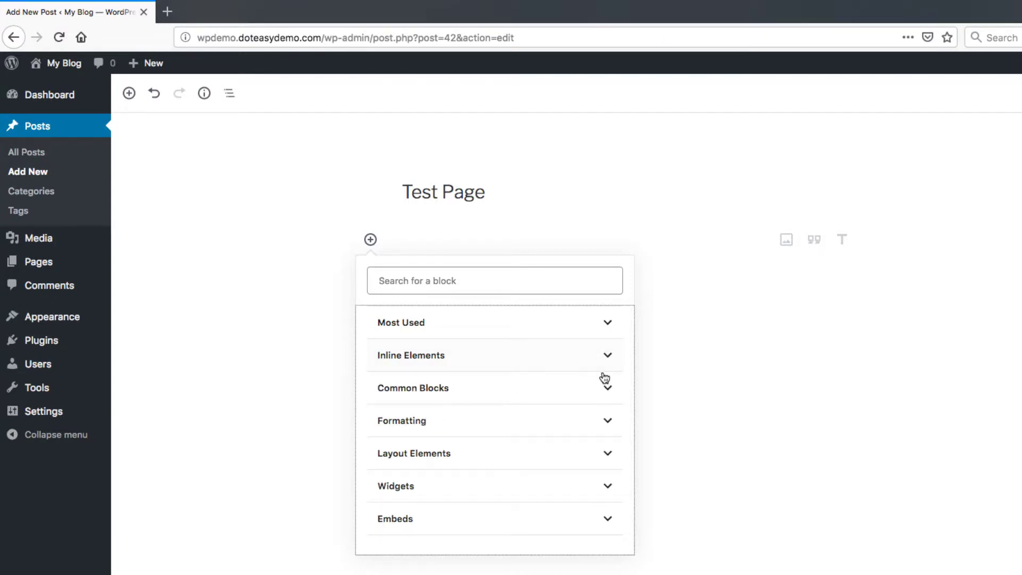
{"action": "left_click", "coordinate": [604, 381]}
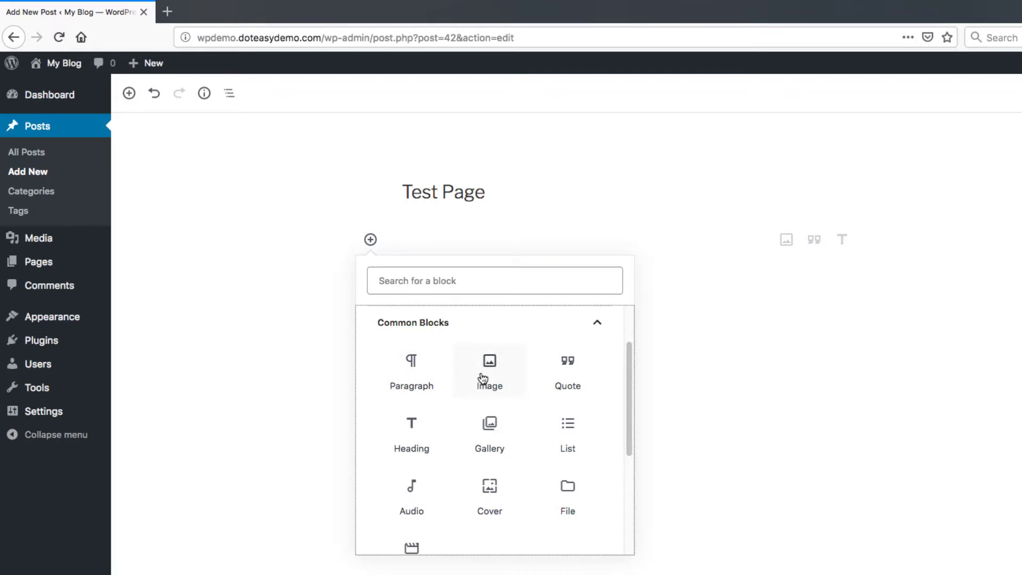
{"action": "scroll", "coordinate": [470, 410], "scroll_direction": "down", "scroll_amount": 1}
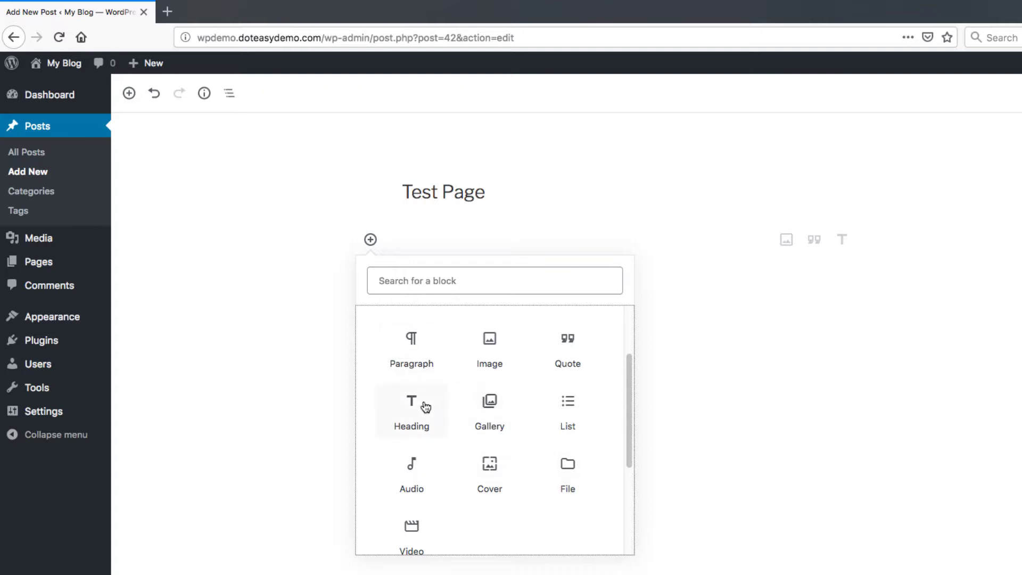
{"action": "scroll", "coordinate": [457, 415], "scroll_direction": "up", "scroll_amount": 1}
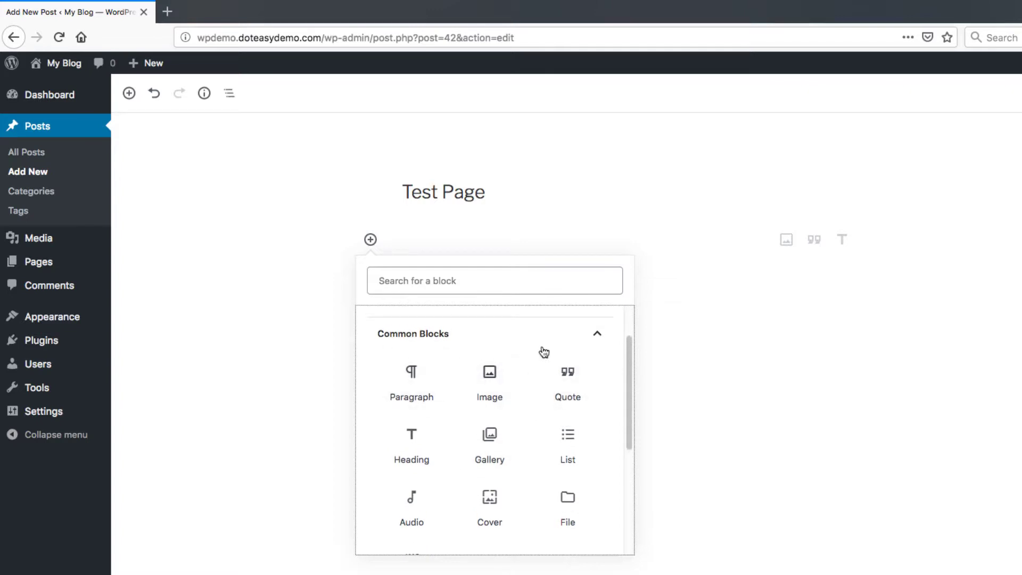
{"action": "left_click", "coordinate": [589, 339]}
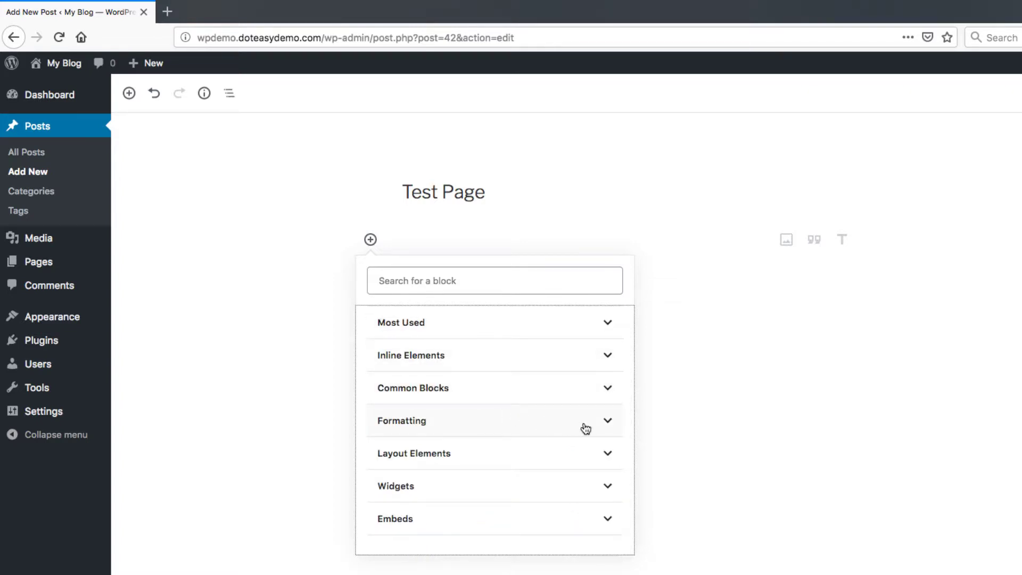
{"action": "left_click", "coordinate": [608, 421]}
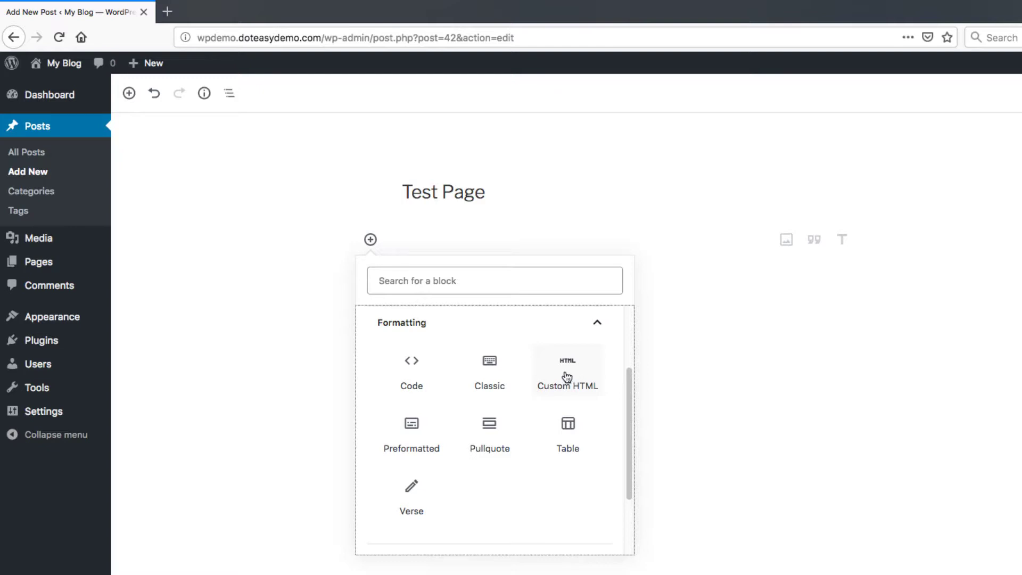
{"action": "left_click", "coordinate": [598, 326]}
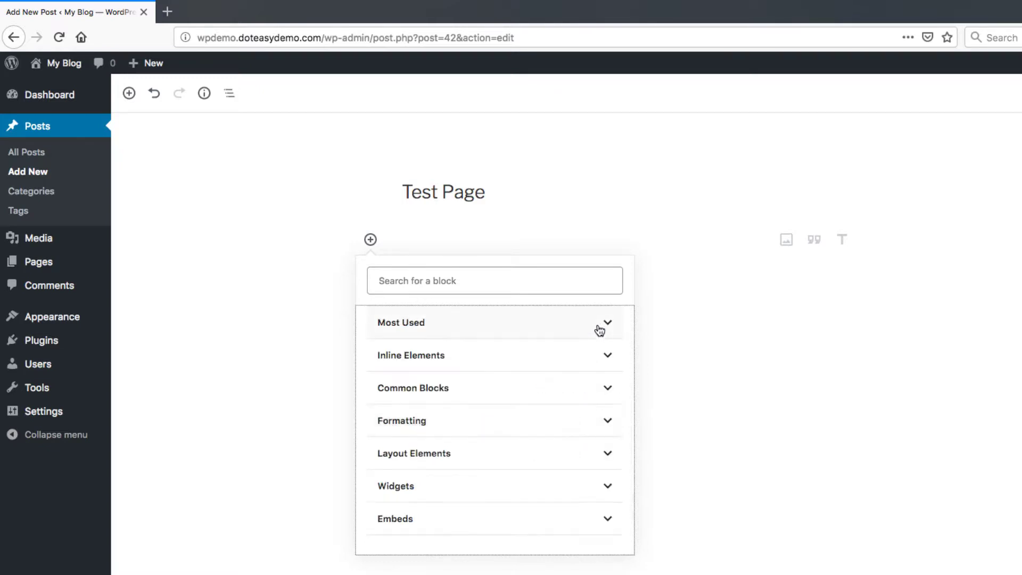
{"action": "left_click", "coordinate": [608, 454]}
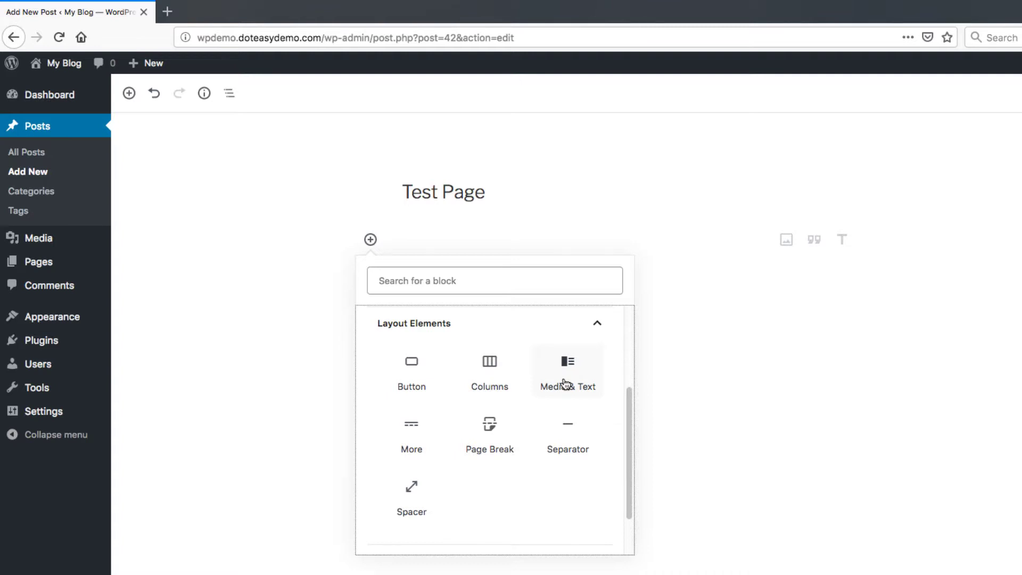
{"action": "scroll", "coordinate": [532, 367], "scroll_direction": "down", "scroll_amount": 1}
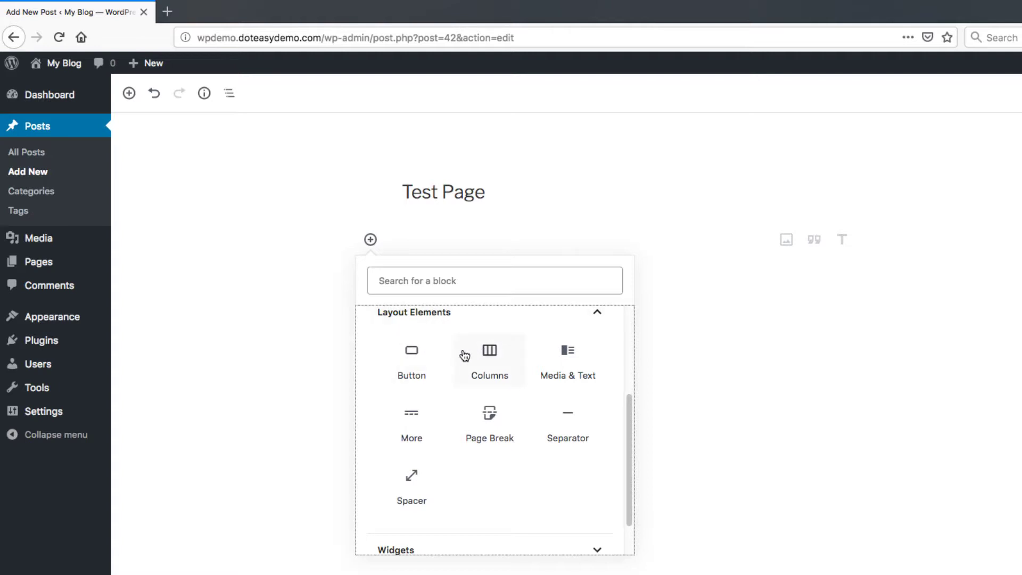
{"action": "scroll", "coordinate": [457, 357], "scroll_direction": "down", "scroll_amount": 1}
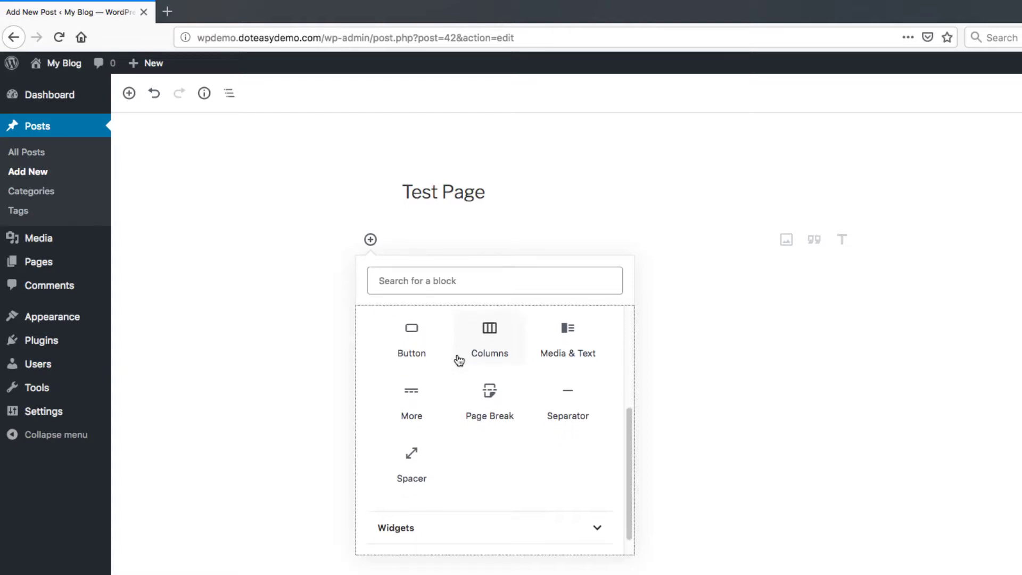
{"action": "scroll", "coordinate": [548, 340], "scroll_direction": "up", "scroll_amount": 1}
{"action": "left_click", "coordinate": [596, 321]}
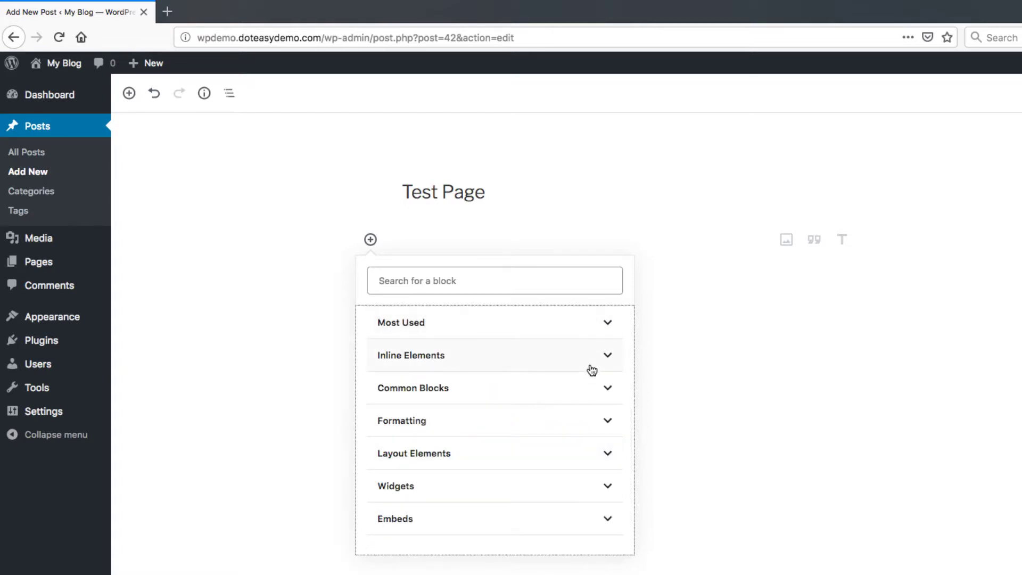
Step: Expand Widgets and browse the Embeds category, then collapse Embeds and return to Common Blocks
{"action": "left_click", "coordinate": [599, 487]}
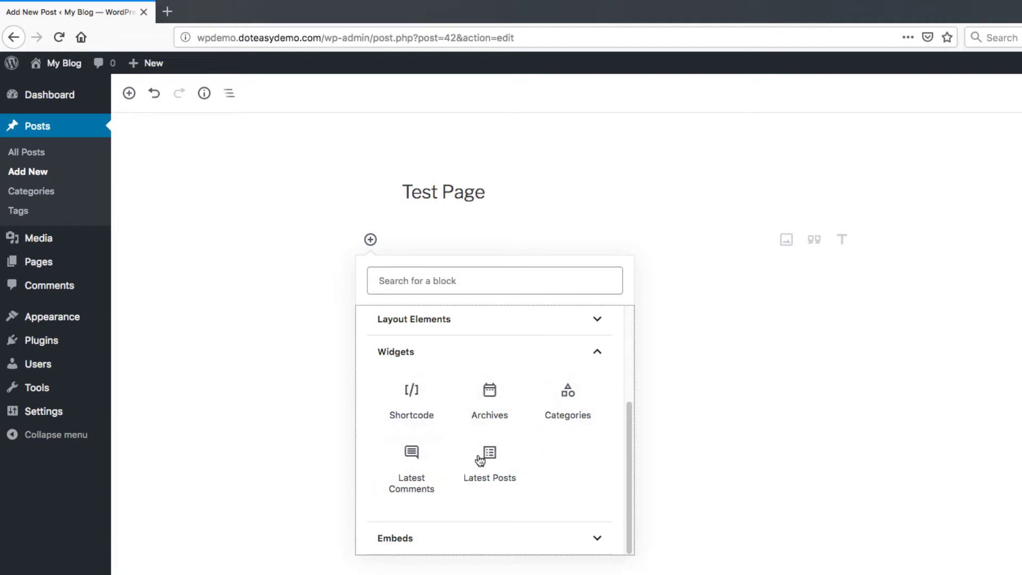
{"action": "left_click", "coordinate": [596, 538]}
{"action": "scroll", "coordinate": [587, 506], "scroll_direction": "down", "scroll_amount": 3}
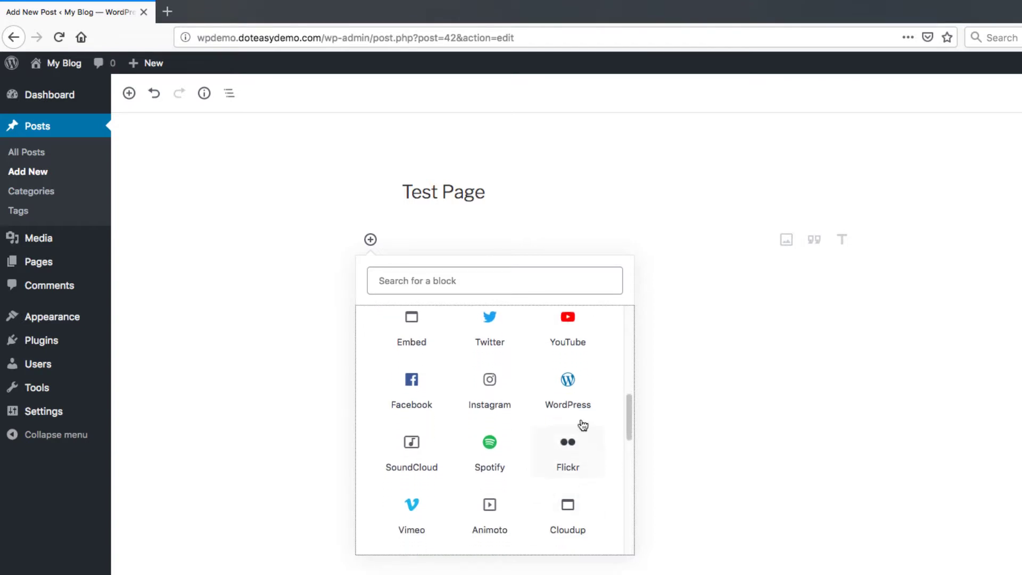
{"action": "scroll", "coordinate": [574, 355], "scroll_direction": "down", "scroll_amount": 1}
{"action": "scroll", "coordinate": [573, 341], "scroll_direction": "up", "scroll_amount": 1}
{"action": "scroll", "coordinate": [514, 416], "scroll_direction": "down", "scroll_amount": 1}
{"action": "scroll", "coordinate": [516, 422], "scroll_direction": "down", "scroll_amount": 10}
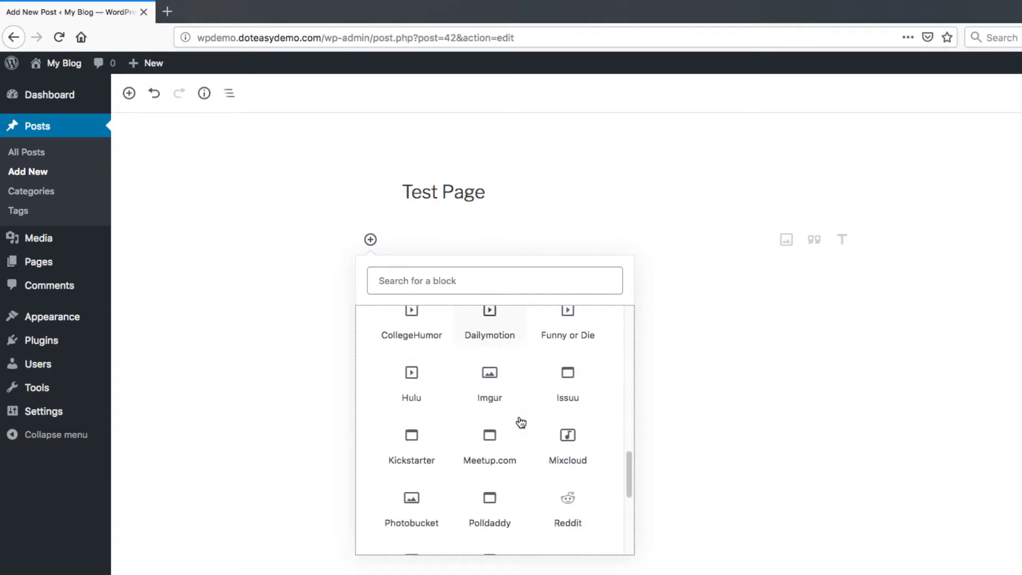
{"action": "scroll", "coordinate": [520, 422], "scroll_direction": "down", "scroll_amount": 9}
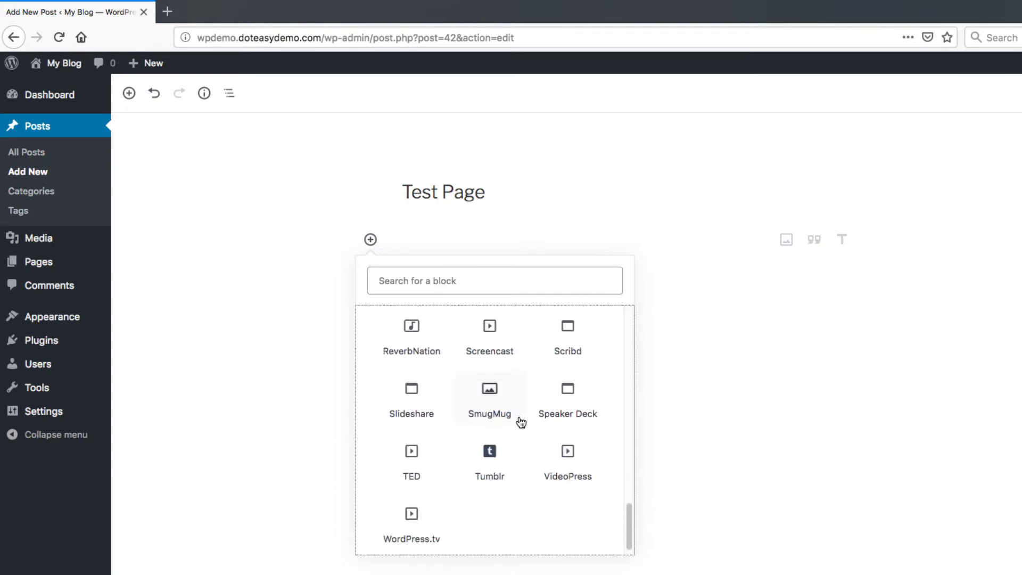
{"action": "scroll", "coordinate": [521, 422], "scroll_direction": "up", "scroll_amount": 20}
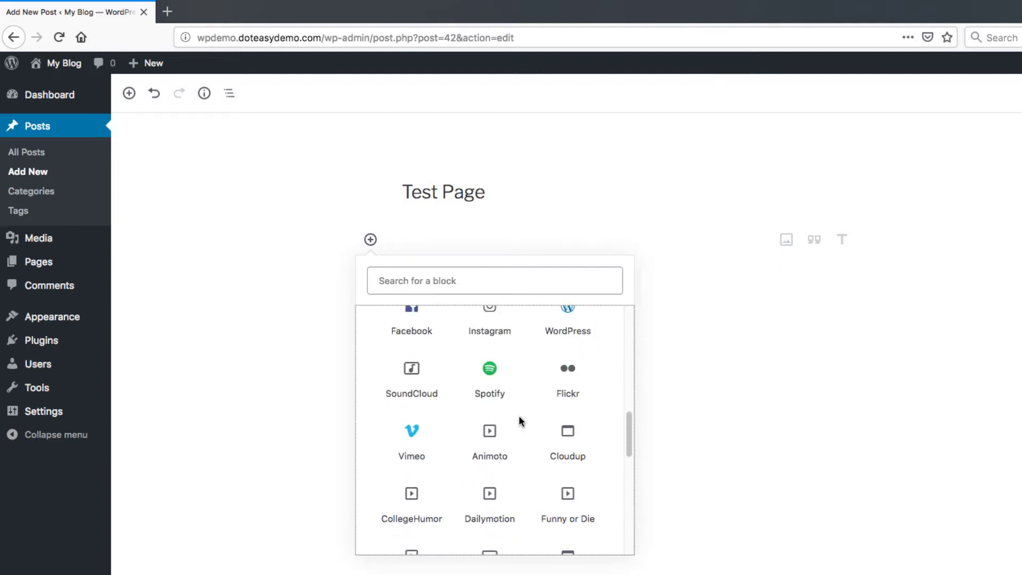
{"action": "scroll", "coordinate": [520, 421], "scroll_direction": "up", "scroll_amount": 6}
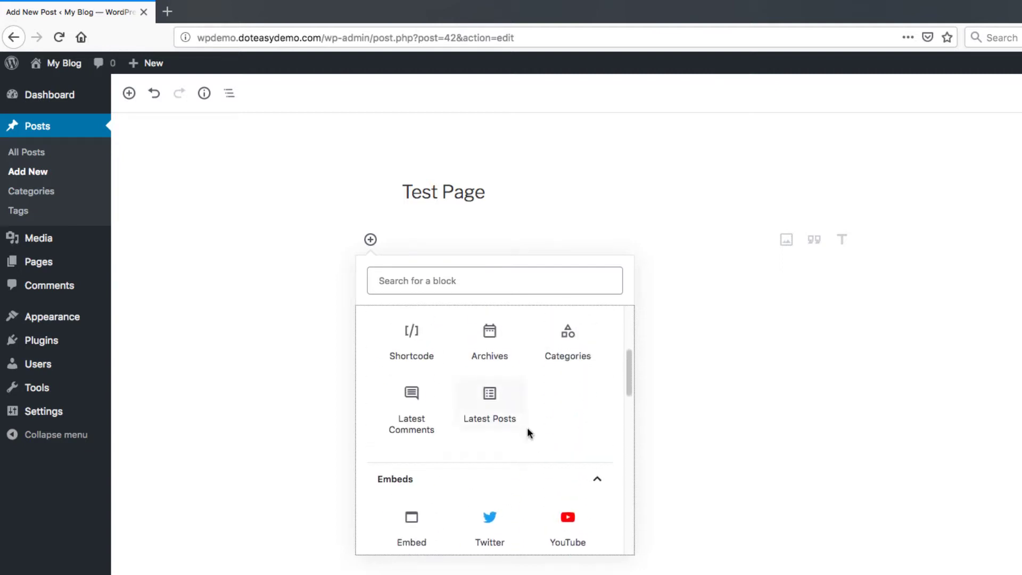
{"action": "left_click", "coordinate": [597, 482]}
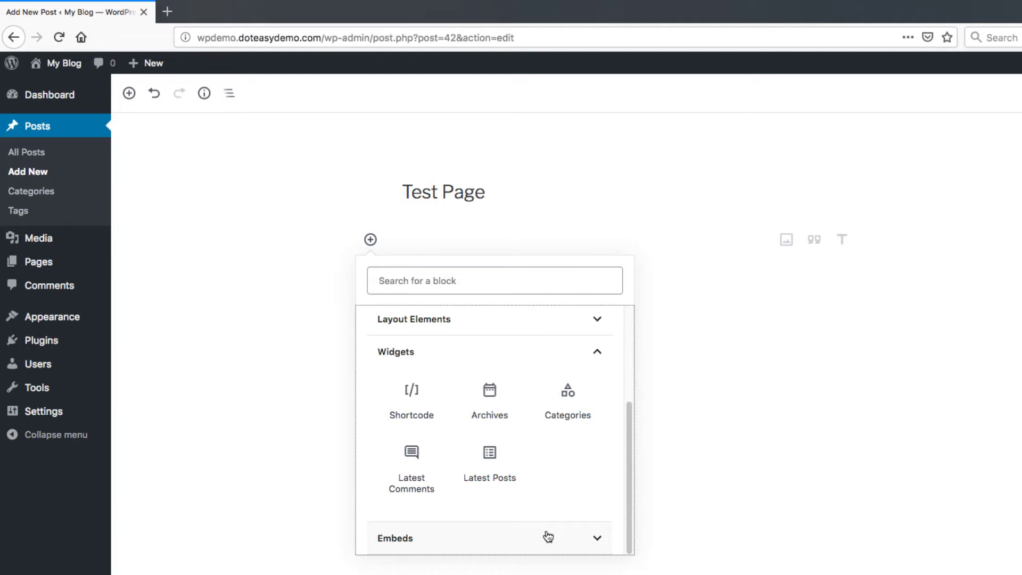
{"action": "scroll", "coordinate": [548, 537], "scroll_direction": "up", "scroll_amount": 5}
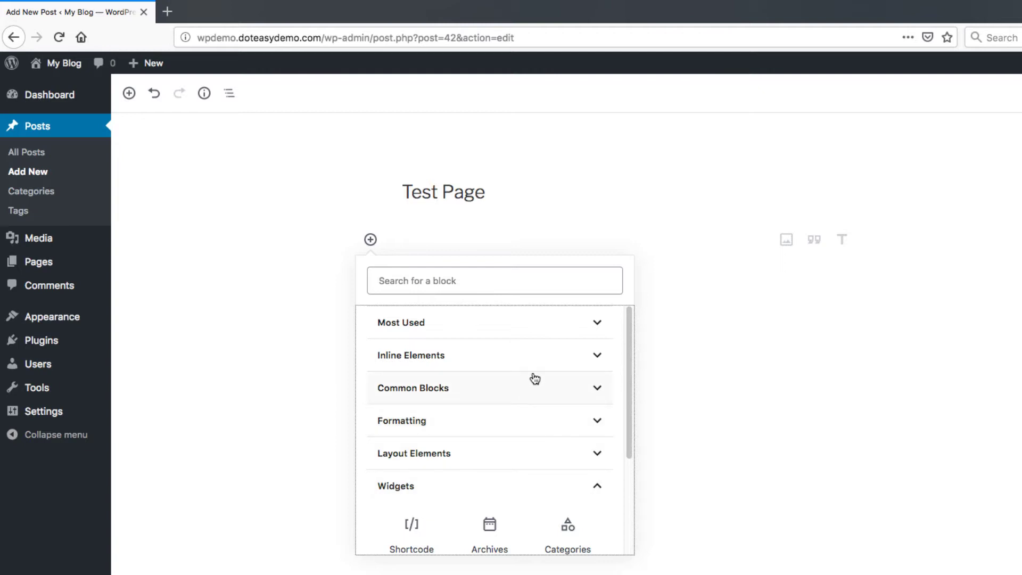
Step: Insert a Paragraph block from Common Blocks containing the text 'Example Text'
{"action": "left_click", "coordinate": [569, 392]}
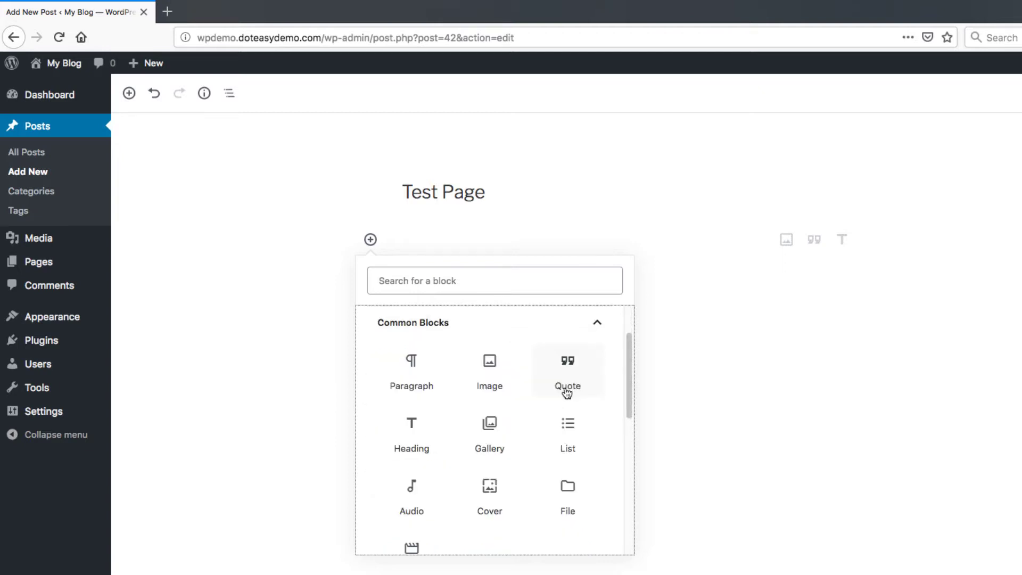
{"action": "left_click", "coordinate": [436, 384]}
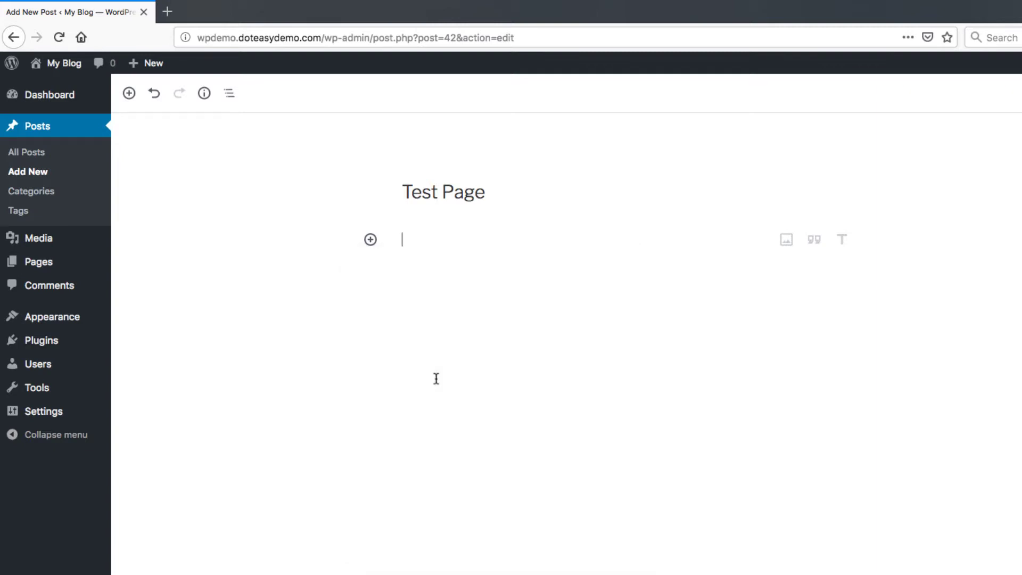
{"action": "type", "text": "Example Text"}
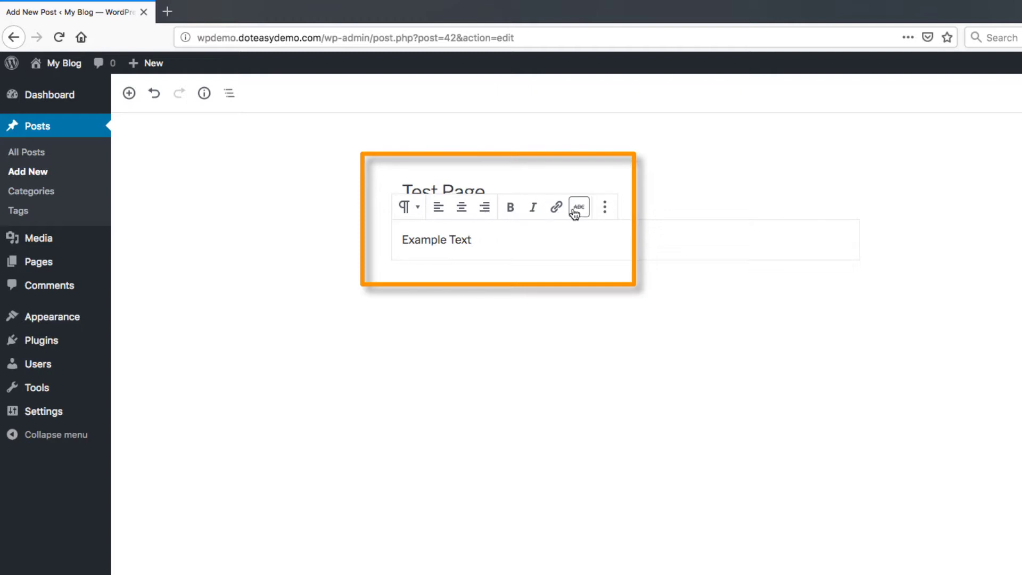
{"action": "left_click", "coordinate": [604, 213]}
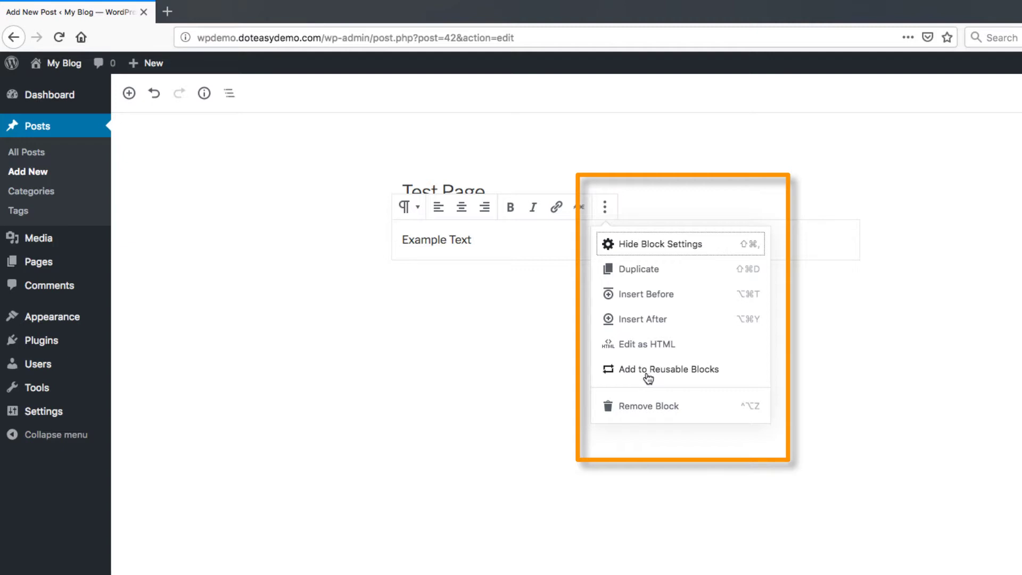
{"action": "left_click", "coordinate": [408, 298]}
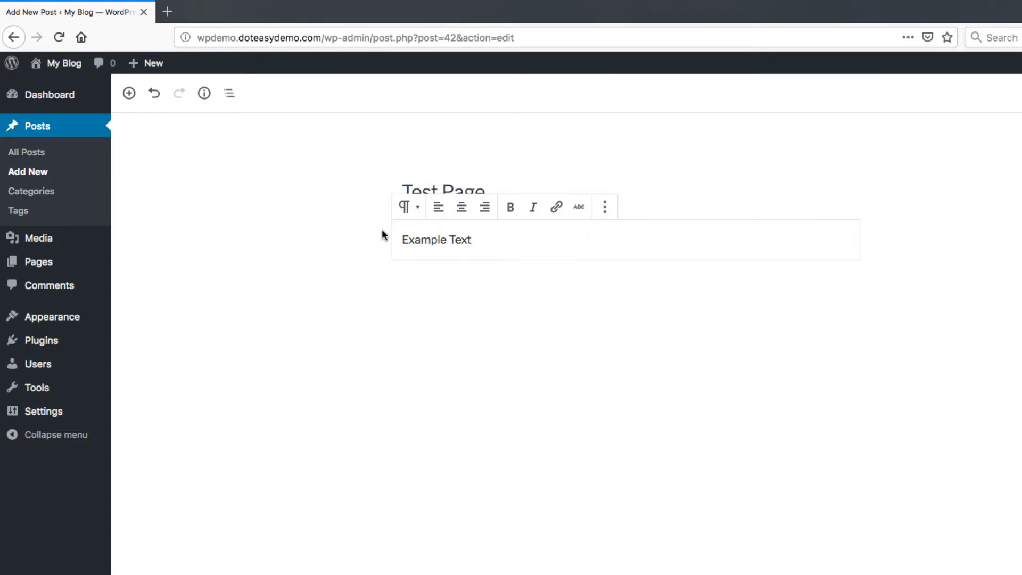
Step: Insert an Image block using the green dot logo picked from the Media Library
{"action": "left_click", "coordinate": [141, 99]}
{"action": "left_click", "coordinate": [252, 226]}
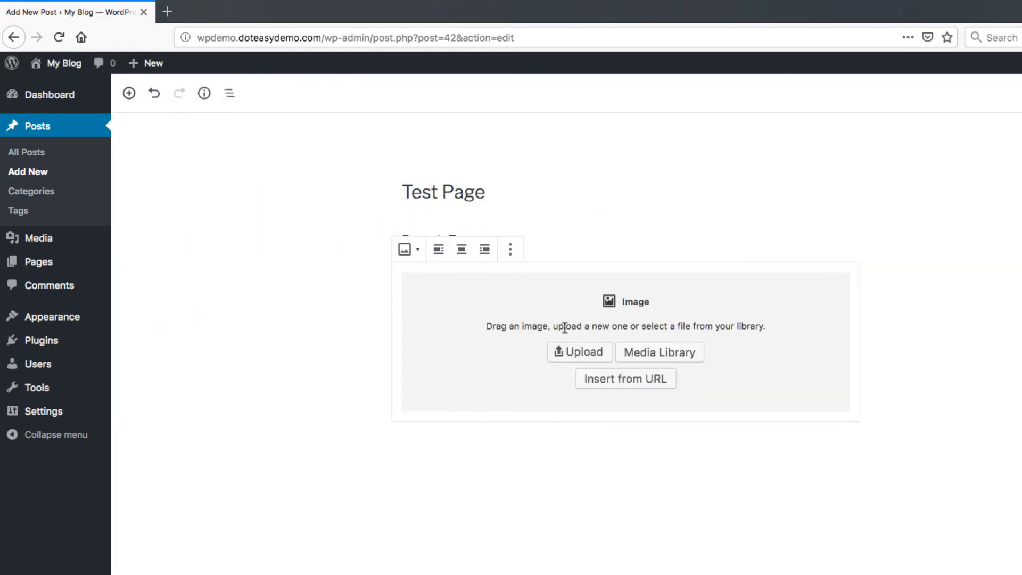
{"action": "left_click", "coordinate": [631, 352]}
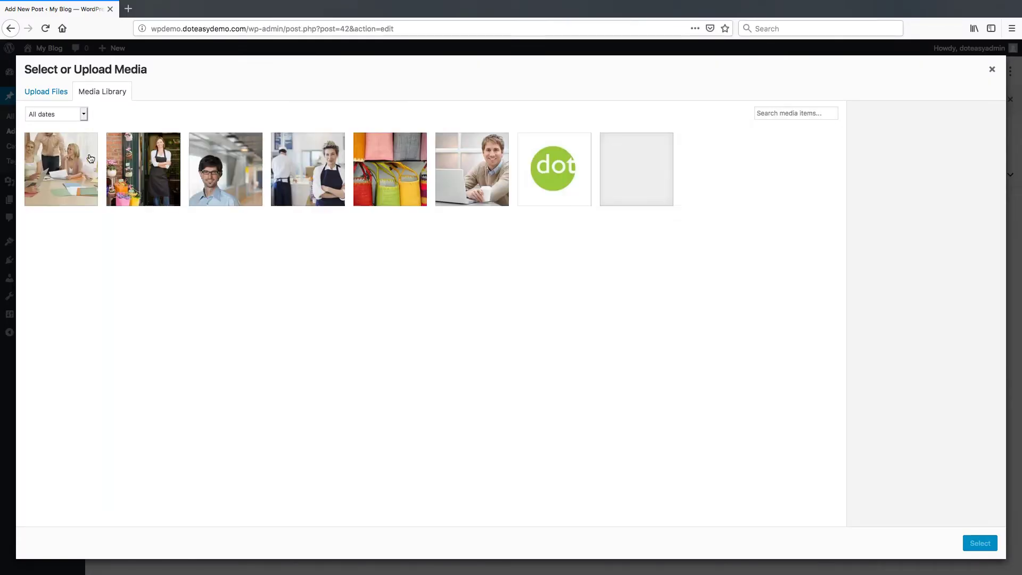
{"action": "left_click", "coordinate": [550, 171]}
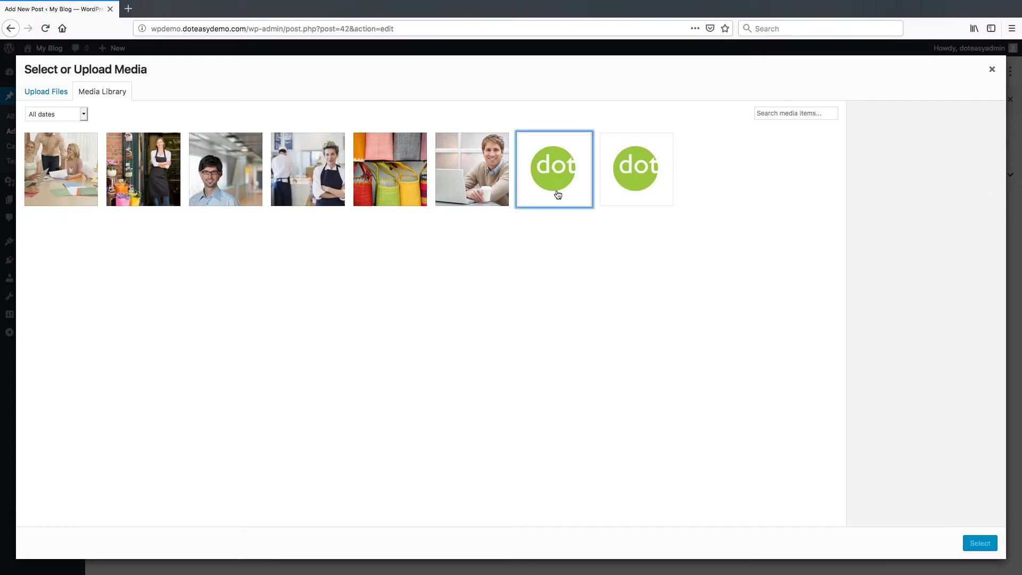
{"action": "left_click", "coordinate": [553, 194]}
{"action": "left_click", "coordinate": [979, 543]}
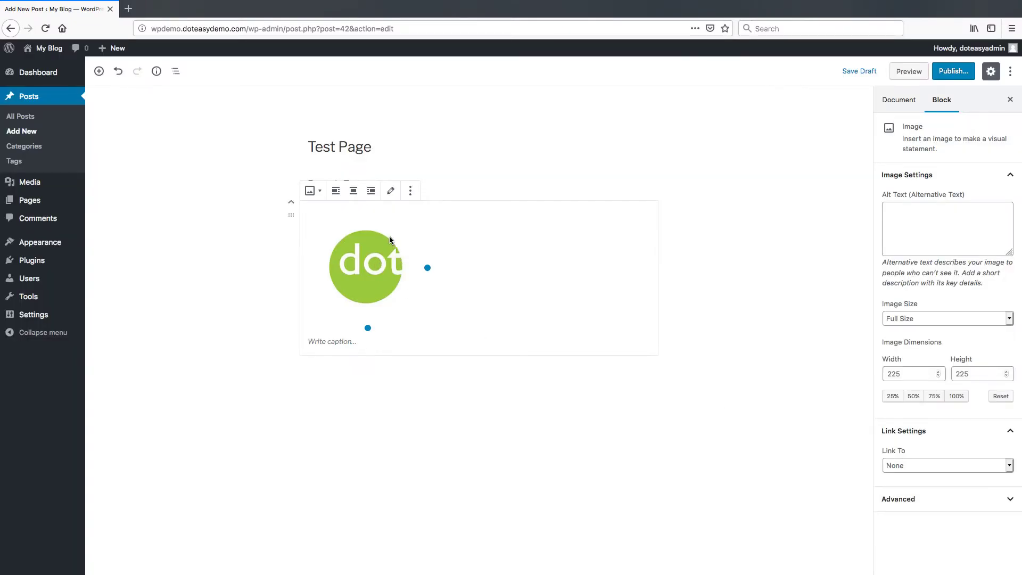
Step: Save the dot logo image block as a reusable block named 'Image Reusable'
{"action": "left_click", "coordinate": [410, 191]}
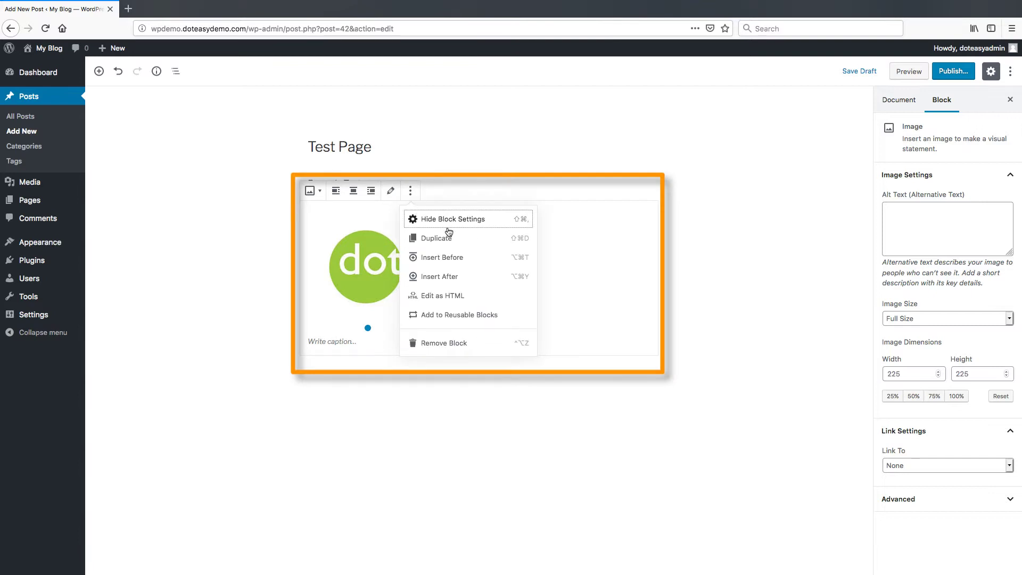
{"action": "left_click", "coordinate": [459, 314]}
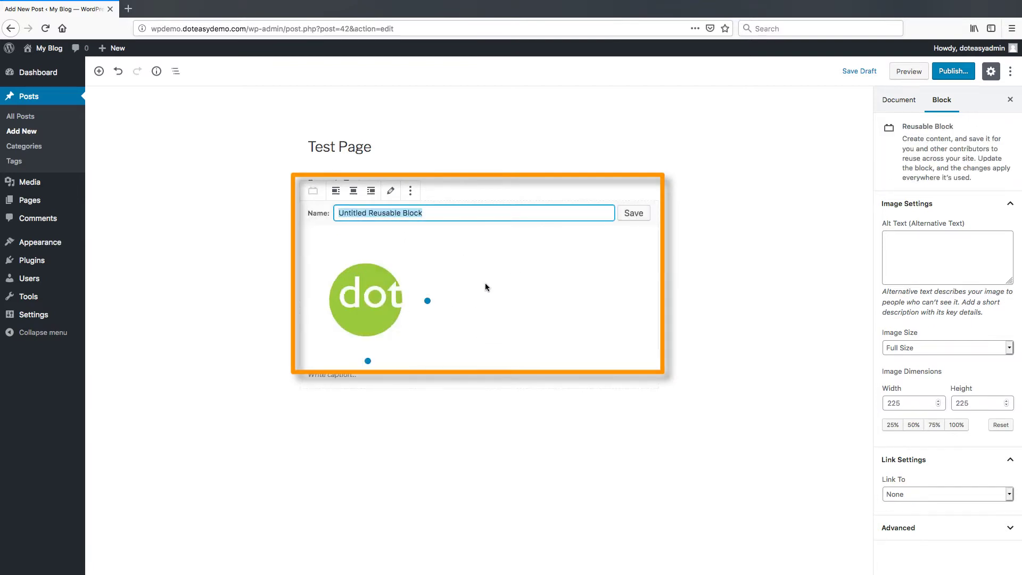
{"action": "type", "text": "Image Reusable"}
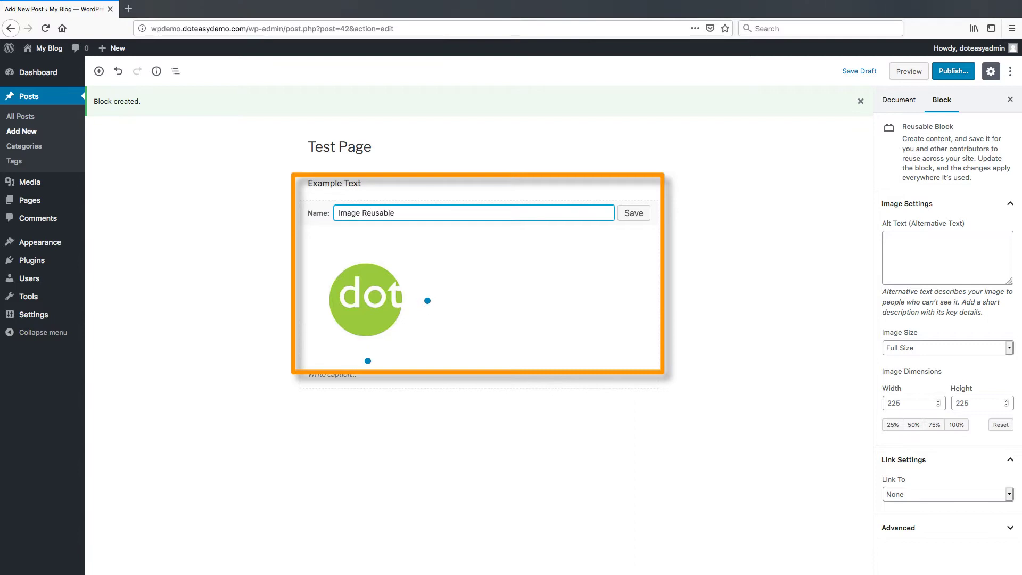
{"action": "left_click", "coordinate": [632, 216]}
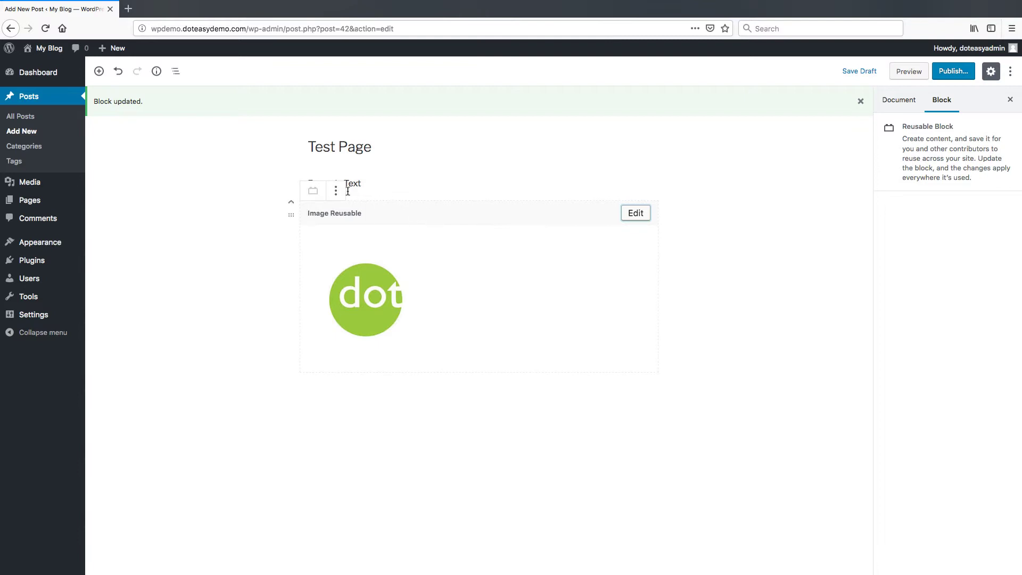
Step: Insert another 'Image Reusable' block from the inserter's Reusable category
{"action": "left_click", "coordinate": [99, 72]}
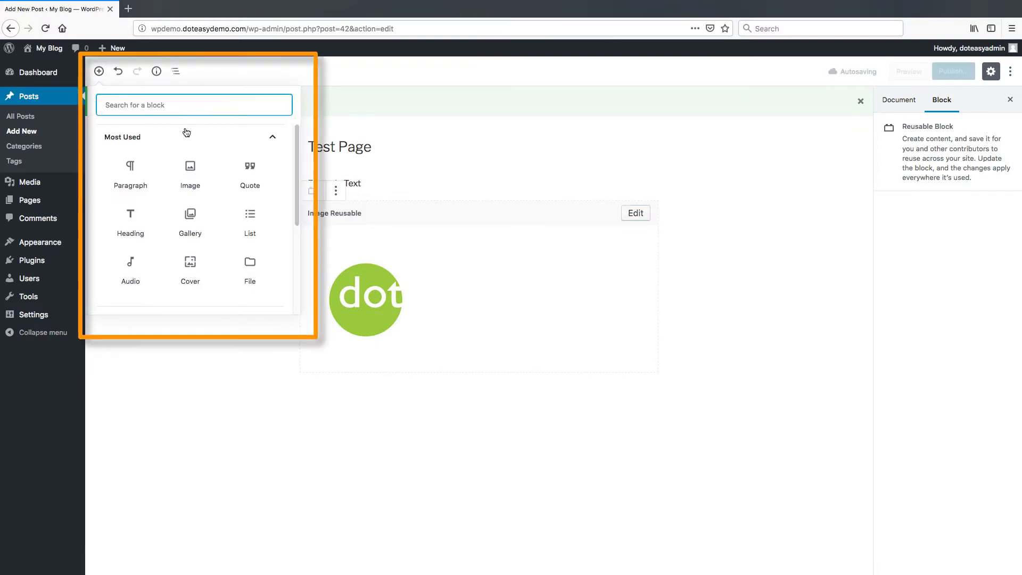
{"action": "scroll", "coordinate": [203, 143], "scroll_direction": "down", "scroll_amount": 4}
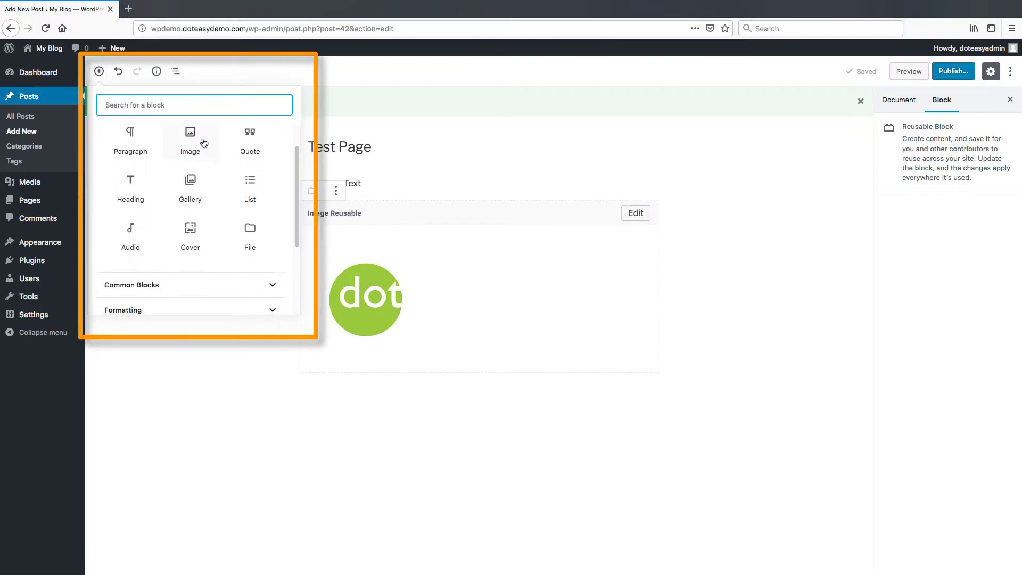
{"action": "scroll", "coordinate": [204, 142], "scroll_direction": "down", "scroll_amount": 1}
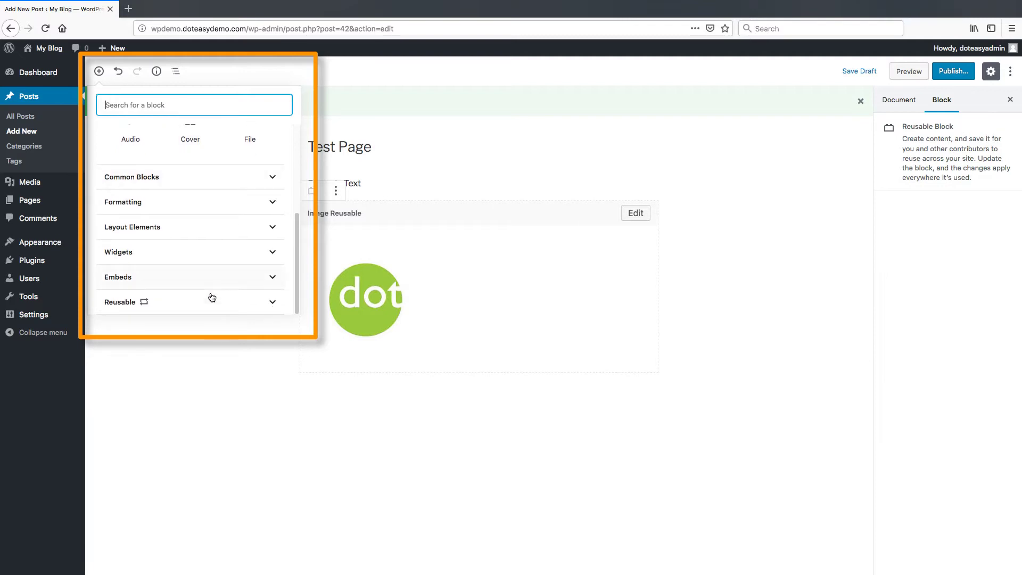
{"action": "left_click", "coordinate": [272, 302]}
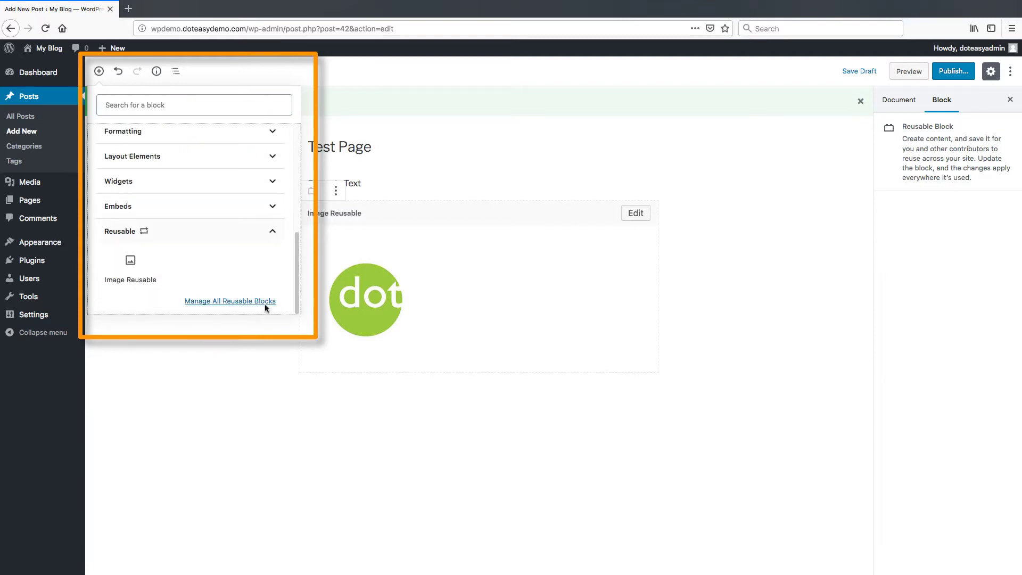
{"action": "left_click", "coordinate": [139, 269]}
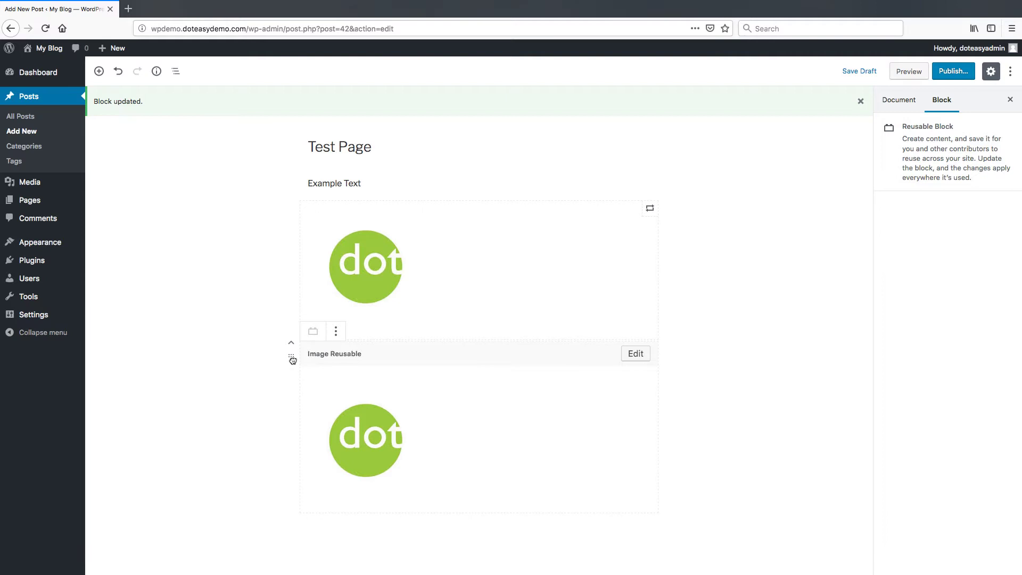
Step: Drag the second dot logo block up above the Example Text paragraph
{"action": "mouse_move", "coordinate": [292, 361]}
{"action": "left_mouse_down"}
{"action": "mouse_move", "coordinate": [296, 146]}
{"action": "mouse_move", "coordinate": [339, 206]}
{"action": "mouse_move", "coordinate": [323, 209]}
{"action": "mouse_move", "coordinate": [318, 180]}
{"action": "mouse_move", "coordinate": [315, 209]}
{"action": "mouse_move", "coordinate": [314, 185]}
{"action": "left_mouse_up"}
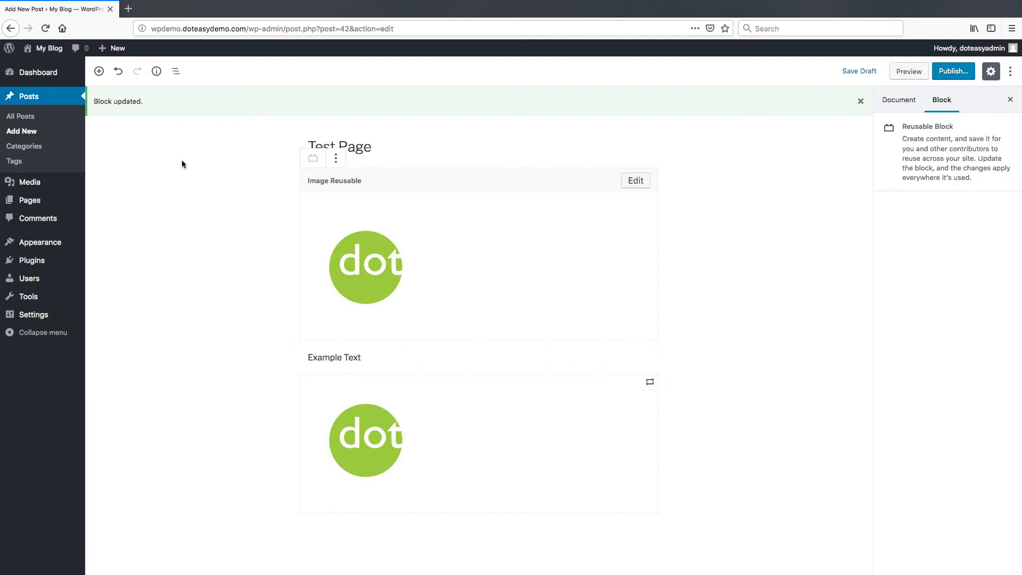
Step: Add a Columns block from Layout Elements, typing 'Left' in the left column and 'Right' in the right
{"action": "left_click", "coordinate": [100, 71]}
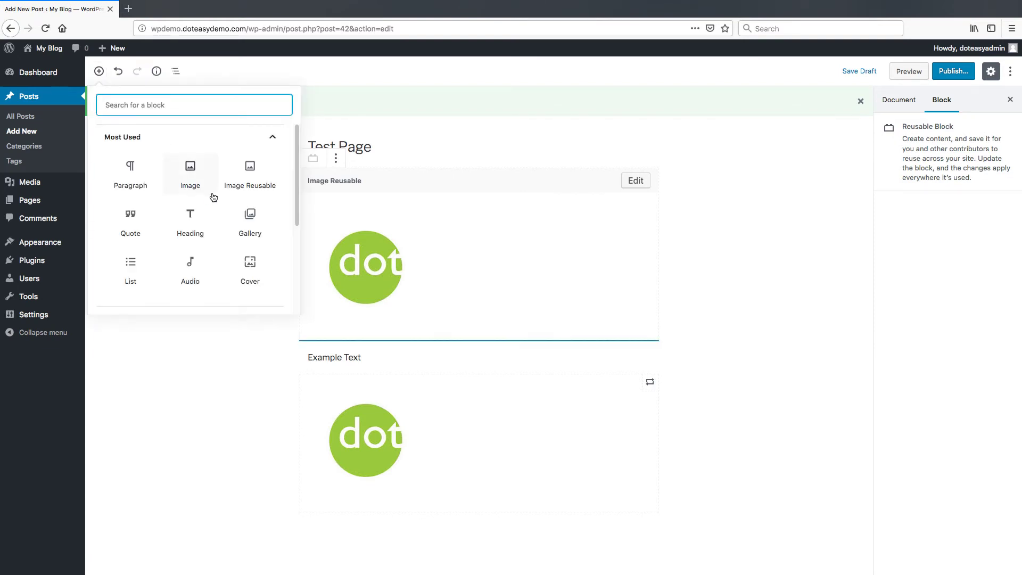
{"action": "scroll", "coordinate": [213, 256], "scroll_direction": "down", "scroll_amount": 5}
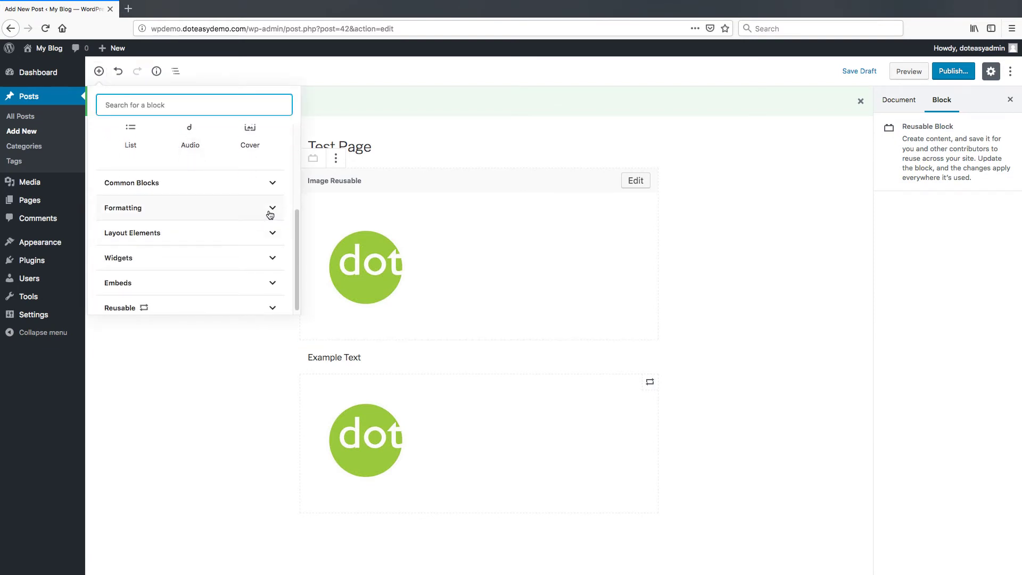
{"action": "left_click", "coordinate": [272, 233]}
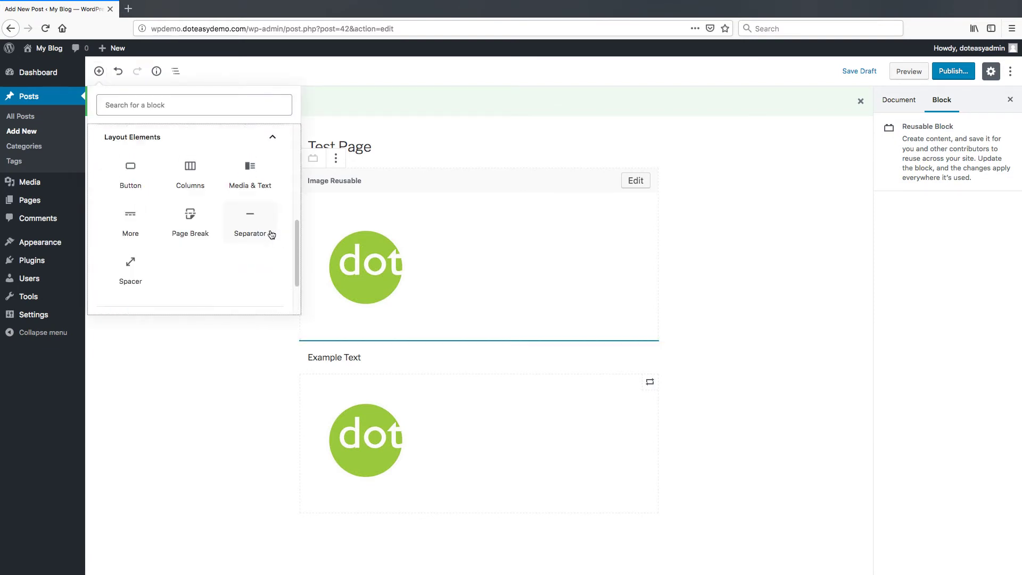
{"action": "left_click", "coordinate": [204, 190]}
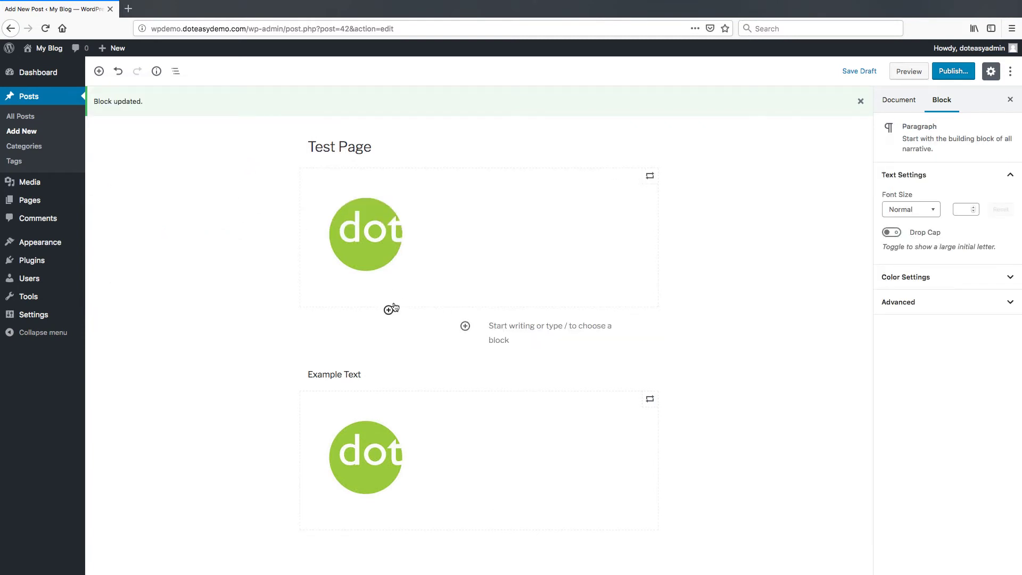
{"action": "type", "text": "Left"}
{"action": "left_click", "coordinate": [521, 323]}
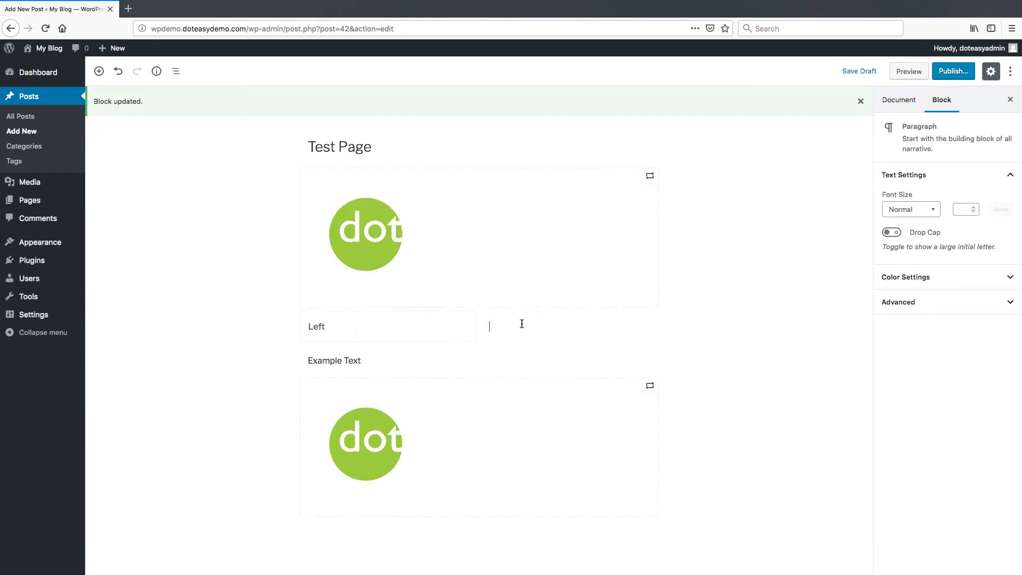
{"action": "type", "text": "Right"}
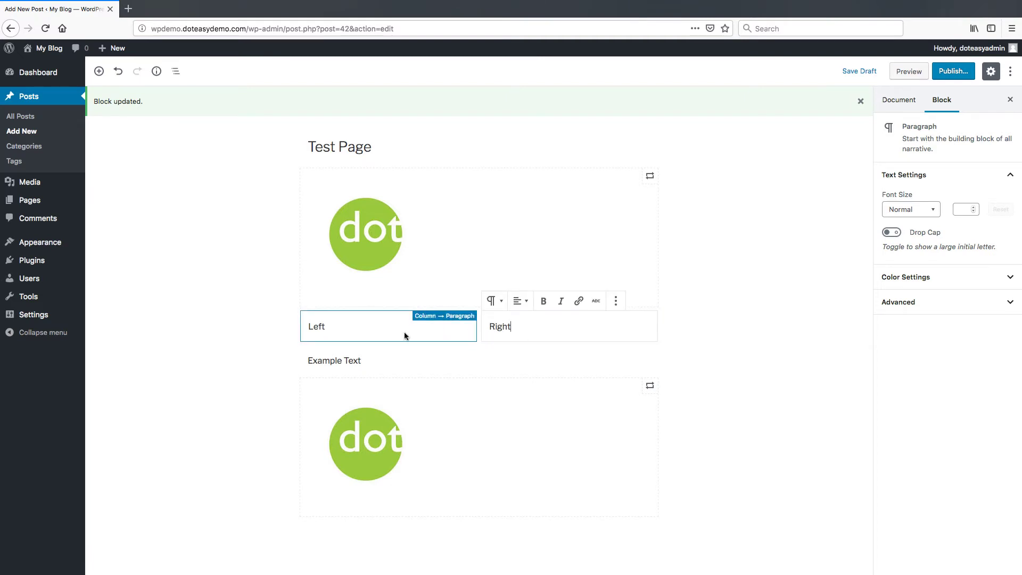
{"action": "left_click", "coordinate": [457, 318]}
{"action": "left_click", "coordinate": [522, 321]}
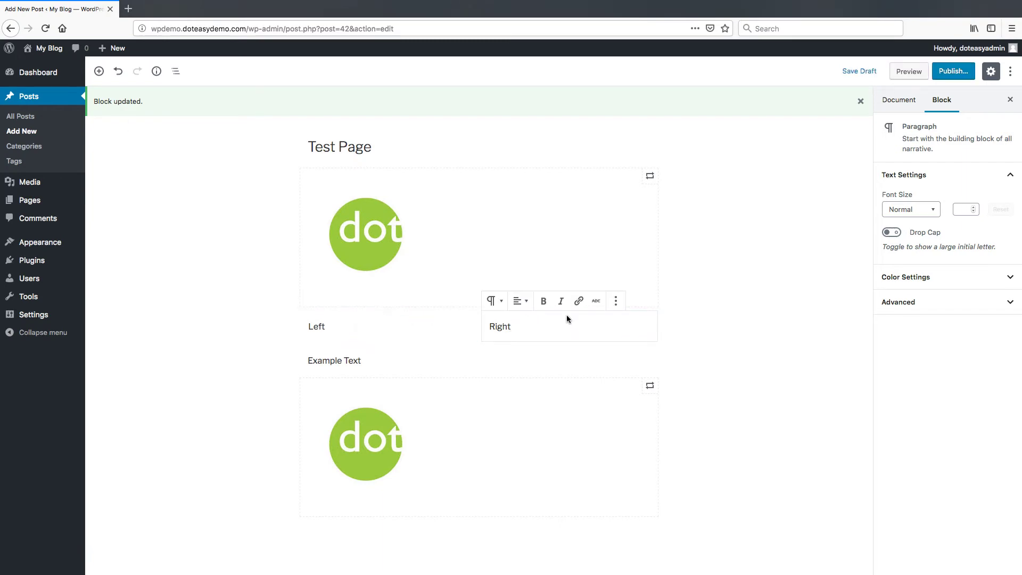
Step: Insert a File block from Common Blocks into the left column above 'Left'
{"action": "left_click", "coordinate": [387, 310]}
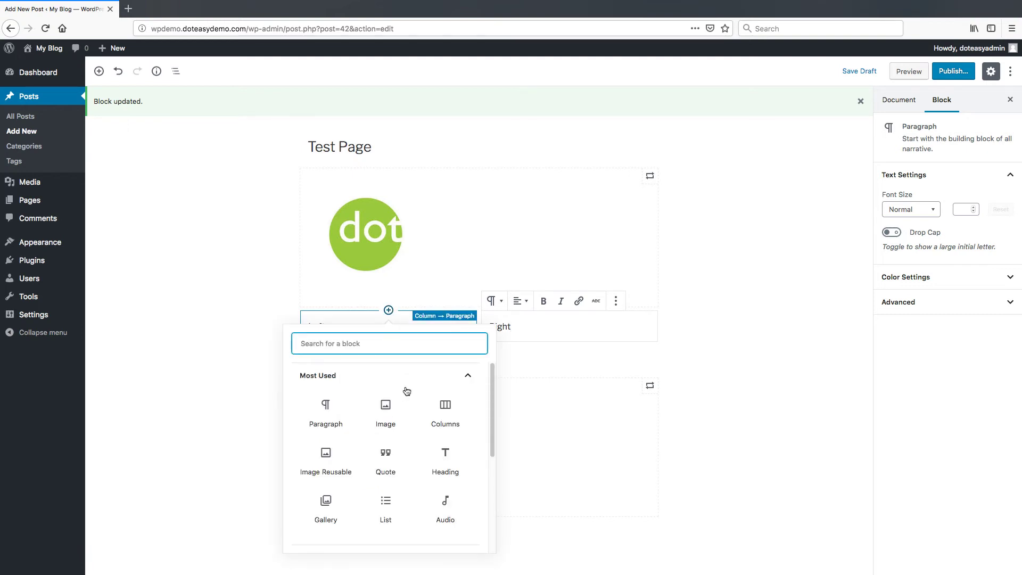
{"action": "scroll", "coordinate": [423, 386], "scroll_direction": "down", "scroll_amount": 2}
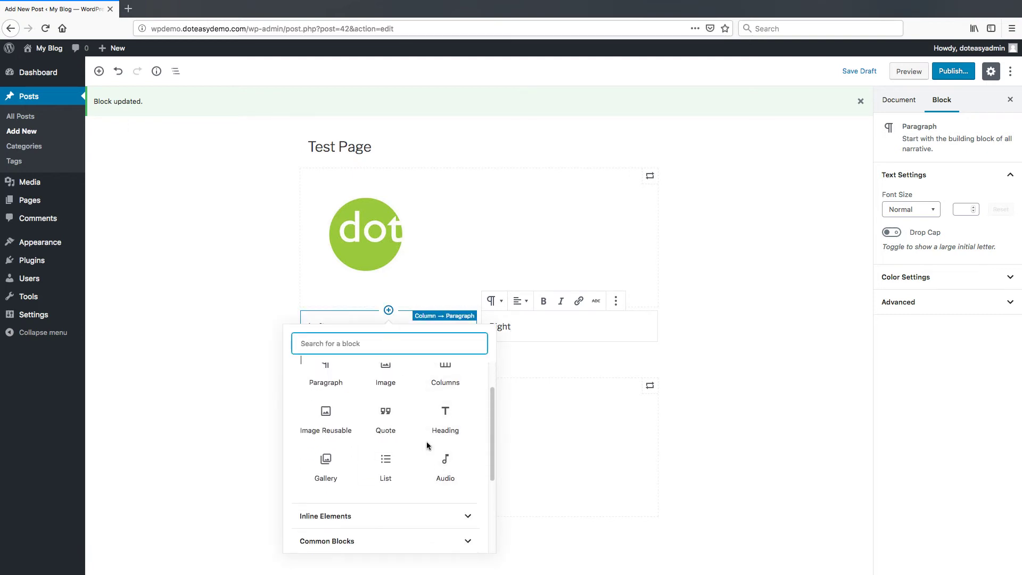
{"action": "scroll", "coordinate": [426, 442], "scroll_direction": "up", "scroll_amount": 1}
{"action": "scroll", "coordinate": [441, 470], "scroll_direction": "down", "scroll_amount": 3}
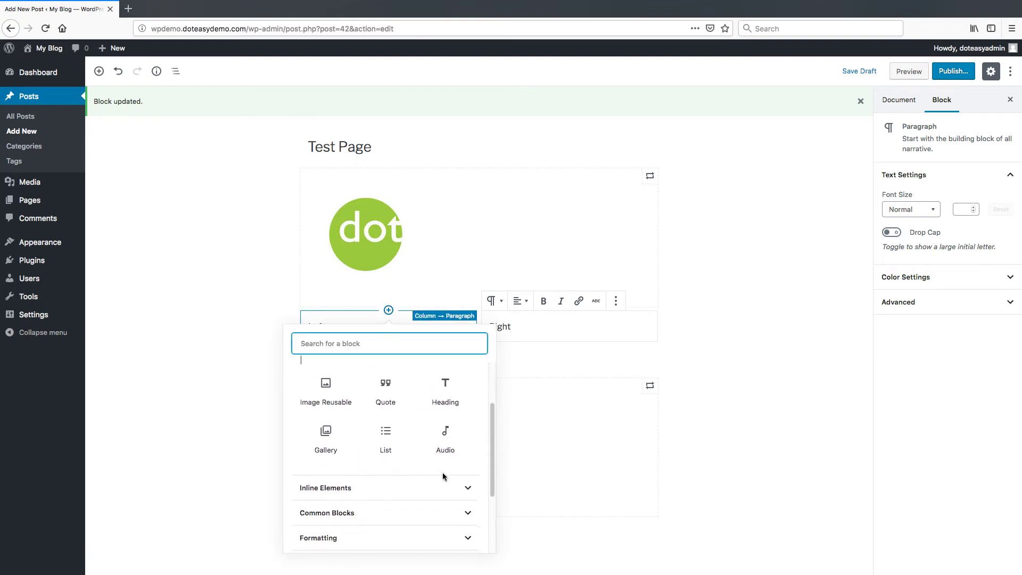
{"action": "scroll", "coordinate": [443, 472], "scroll_direction": "up", "scroll_amount": 3}
{"action": "scroll", "coordinate": [446, 481], "scroll_direction": "down", "scroll_amount": 1}
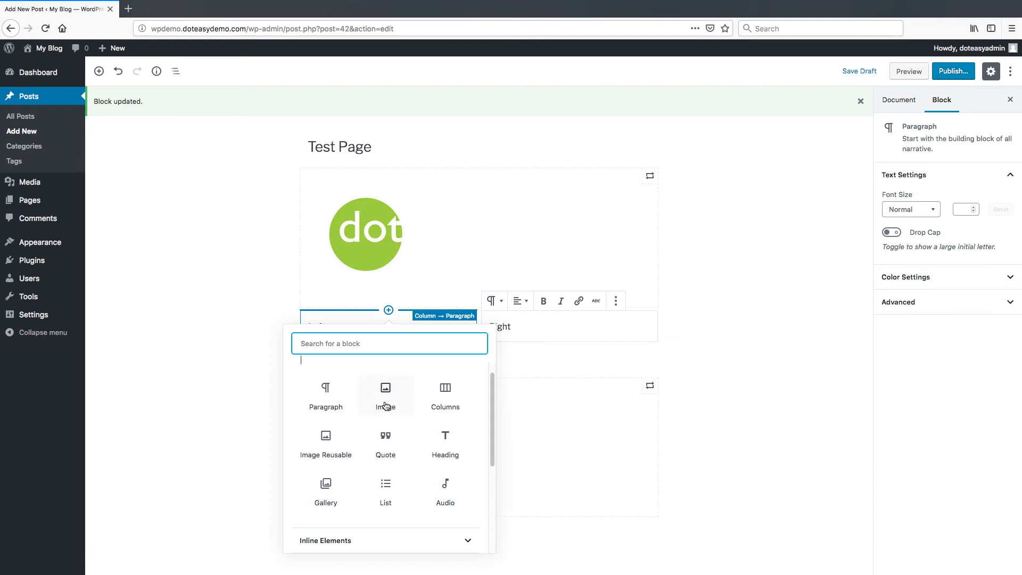
{"action": "scroll", "coordinate": [385, 405], "scroll_direction": "down", "scroll_amount": 1}
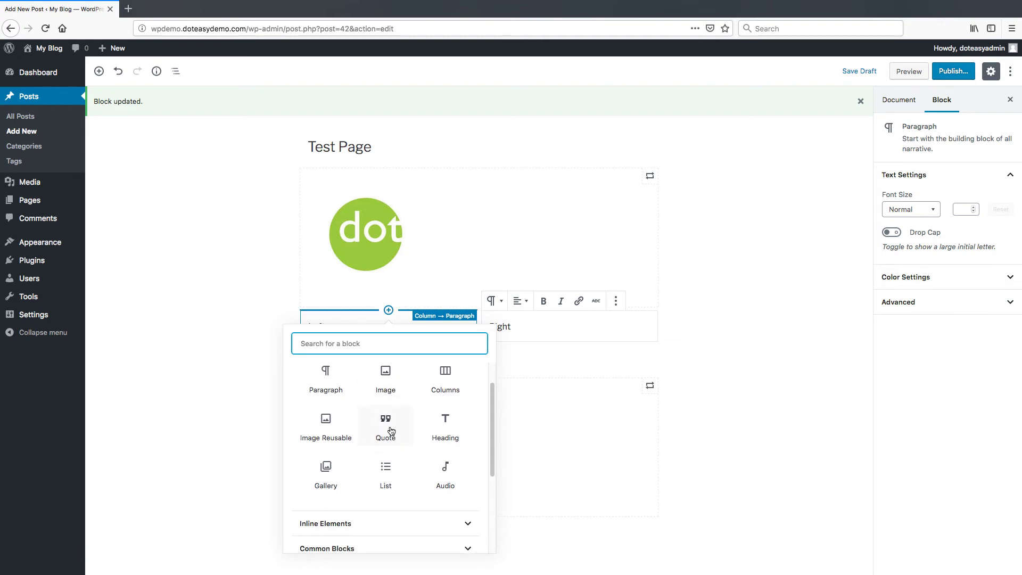
{"action": "scroll", "coordinate": [392, 430], "scroll_direction": "down", "scroll_amount": 1}
{"action": "scroll", "coordinate": [392, 420], "scroll_direction": "up", "scroll_amount": 3}
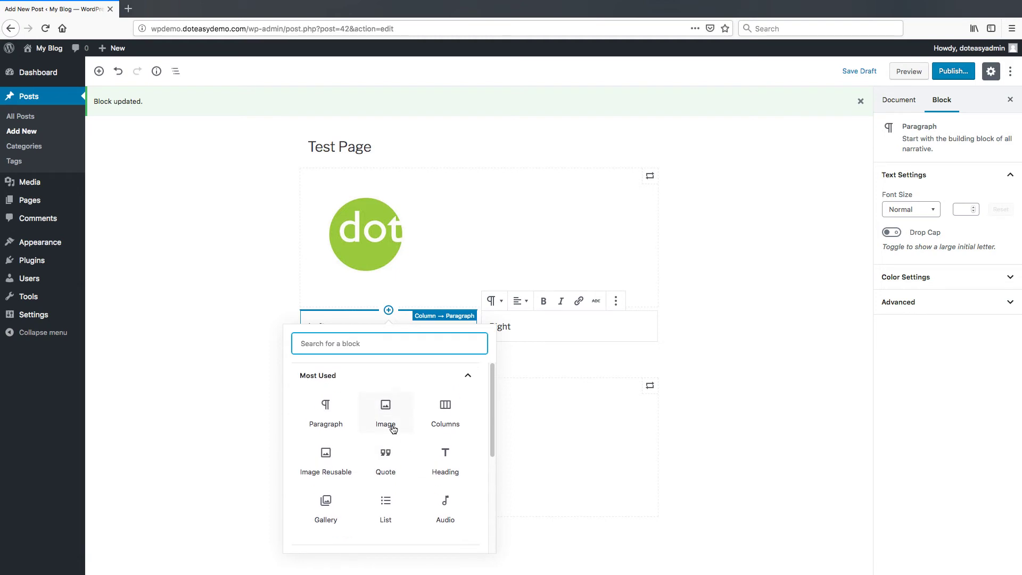
{"action": "left_click", "coordinate": [466, 378]}
{"action": "left_click", "coordinate": [468, 426]}
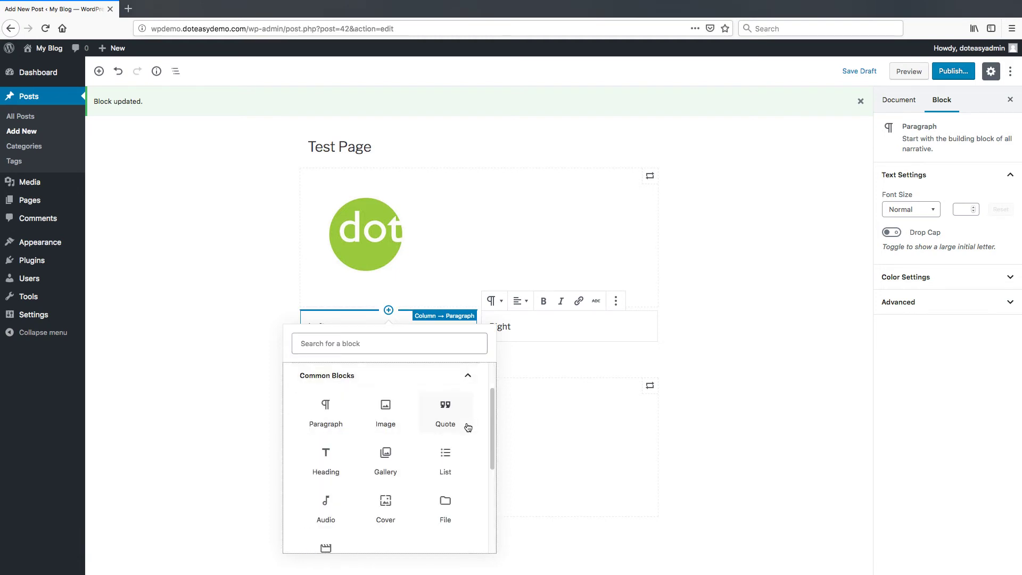
{"action": "scroll", "coordinate": [422, 428], "scroll_direction": "down", "scroll_amount": 1}
{"action": "left_click", "coordinate": [445, 489]}
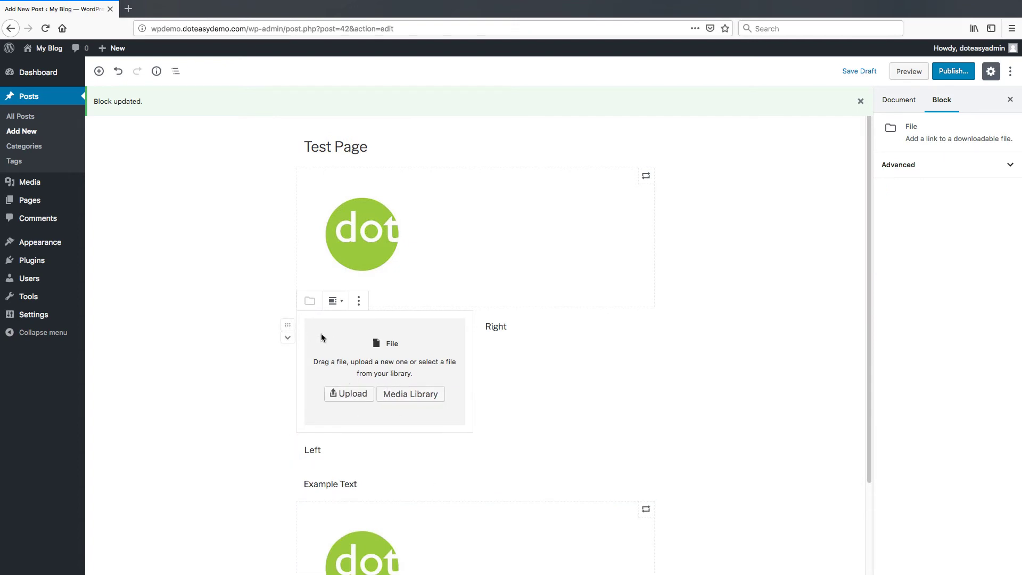
Step: Select the Right paragraph, the File block, then the whole two-column block in turn
{"action": "left_click", "coordinate": [487, 327]}
{"action": "left_click", "coordinate": [419, 345]}
{"action": "left_click", "coordinate": [483, 363]}
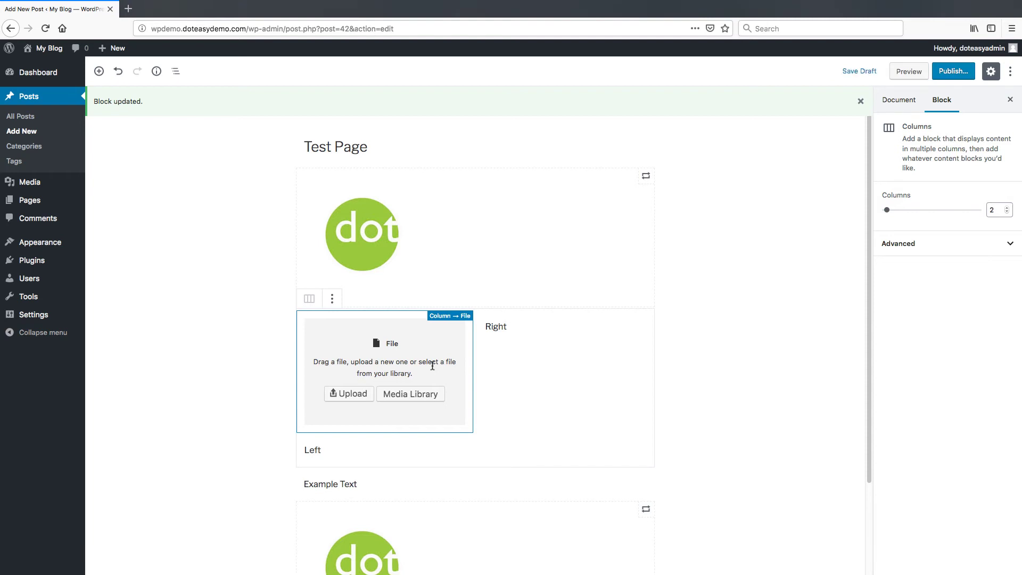
{"action": "left_click", "coordinate": [382, 158]}
{"action": "left_click", "coordinate": [443, 214]}
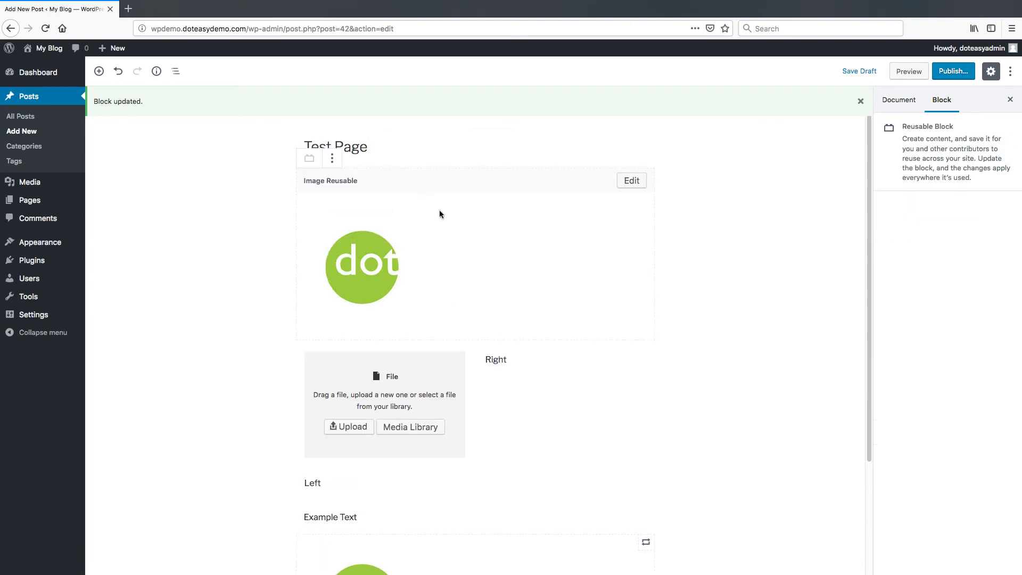
{"action": "left_click", "coordinate": [426, 351]}
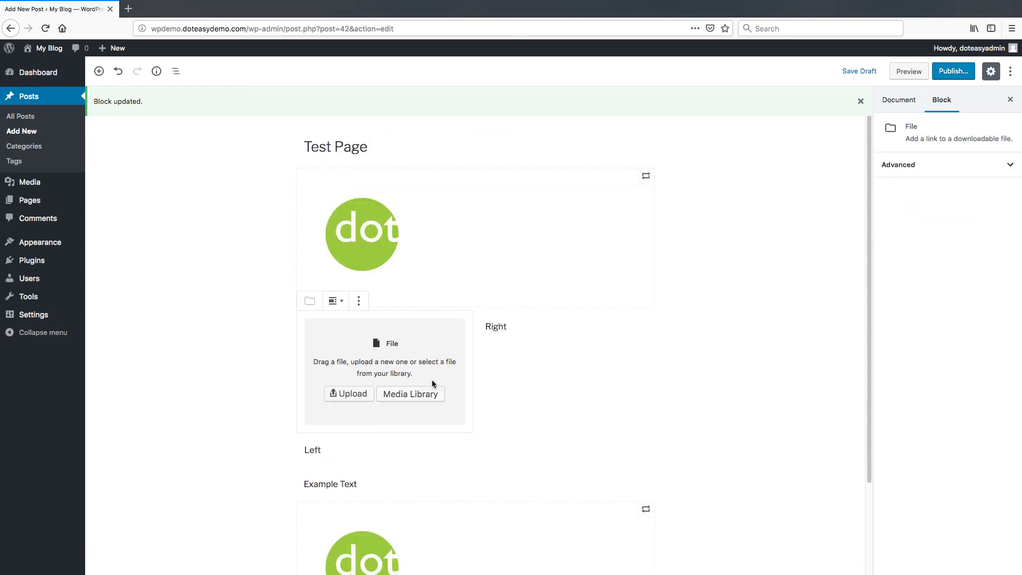
{"action": "left_click", "coordinate": [503, 359]}
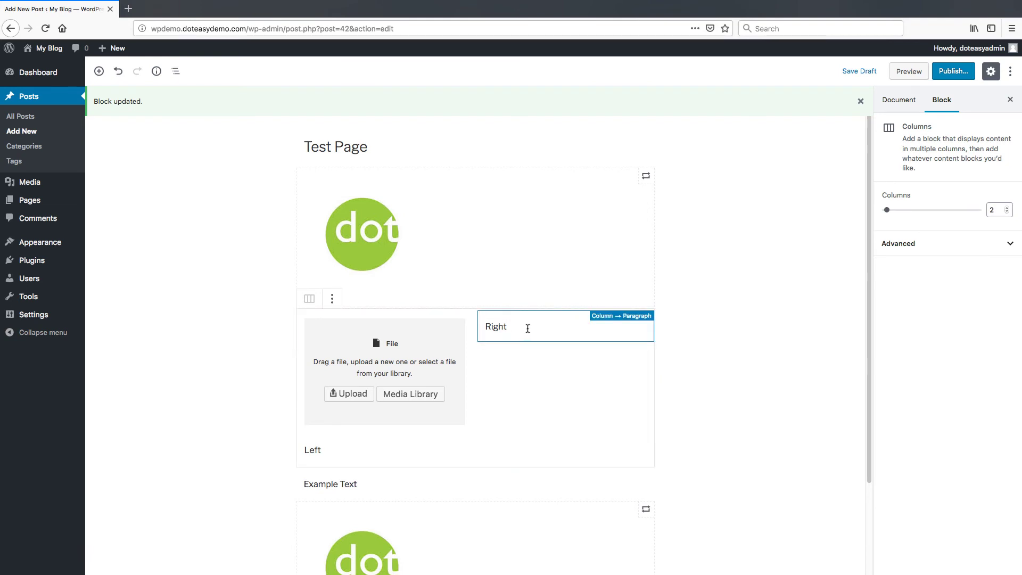
{"action": "left_click", "coordinate": [331, 446]}
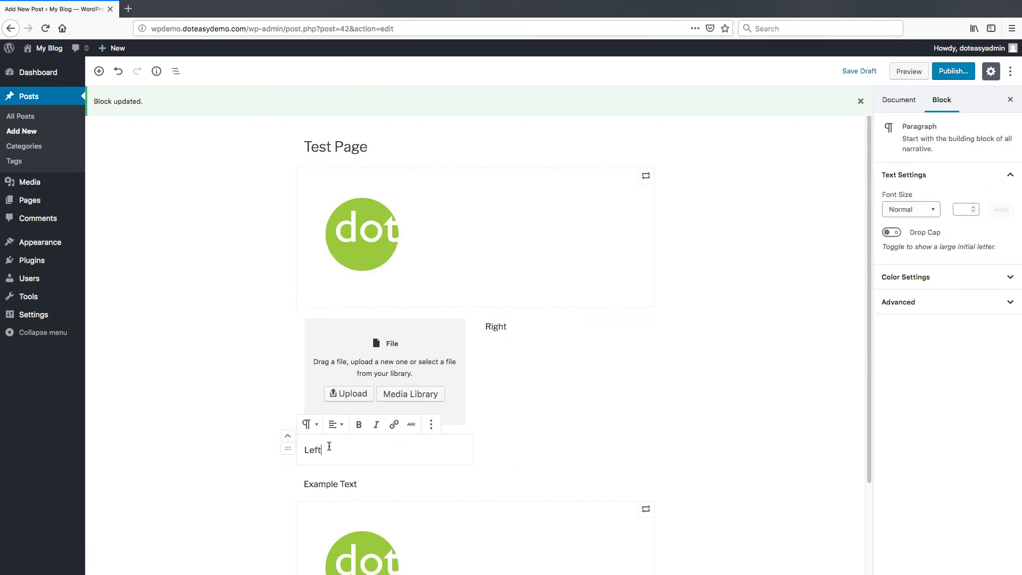
{"action": "scroll", "coordinate": [478, 391], "scroll_direction": "down", "scroll_amount": 1}
{"action": "scroll", "coordinate": [477, 394], "scroll_direction": "down", "scroll_amount": 1}
{"action": "left_click", "coordinate": [387, 425]}
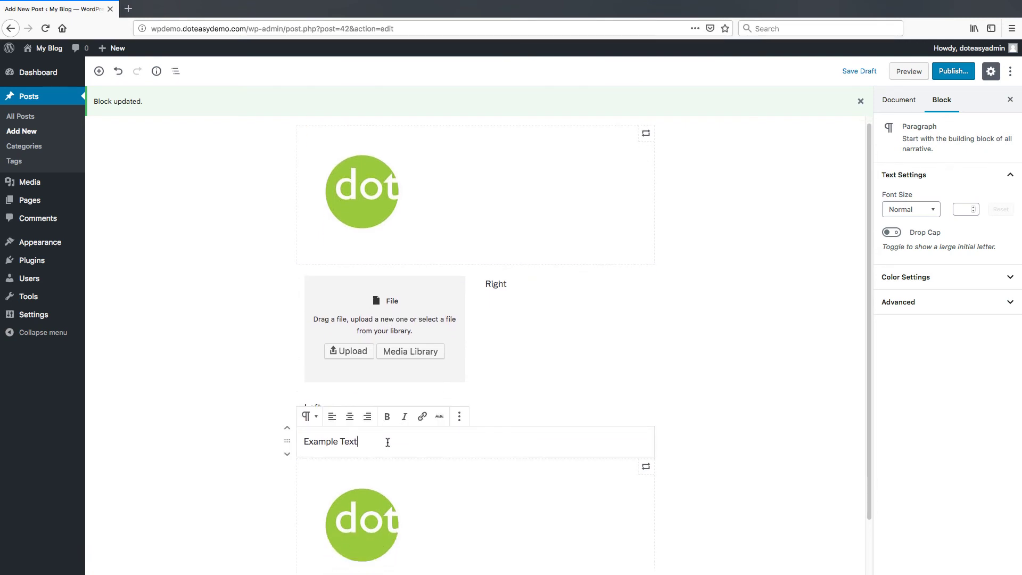
{"action": "left_click", "coordinate": [410, 481]}
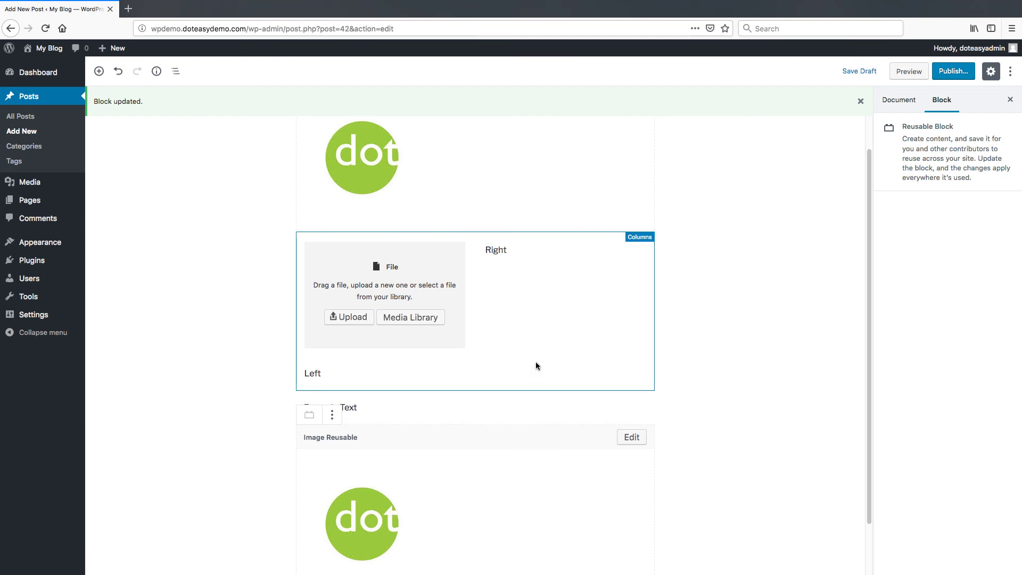
{"action": "scroll", "coordinate": [535, 363], "scroll_direction": "up", "scroll_amount": 2}
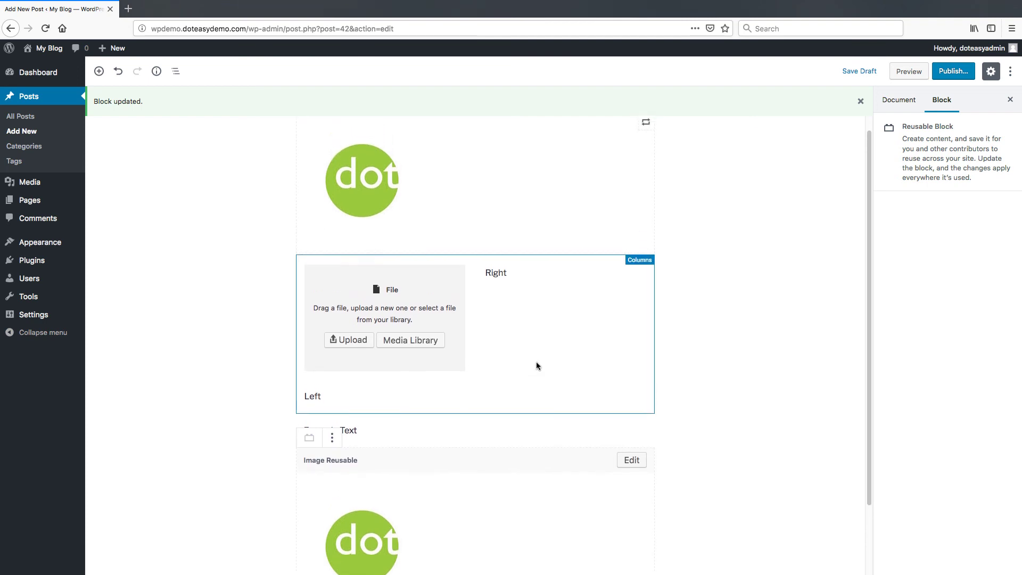
{"action": "scroll", "coordinate": [535, 366], "scroll_direction": "up", "scroll_amount": 1}
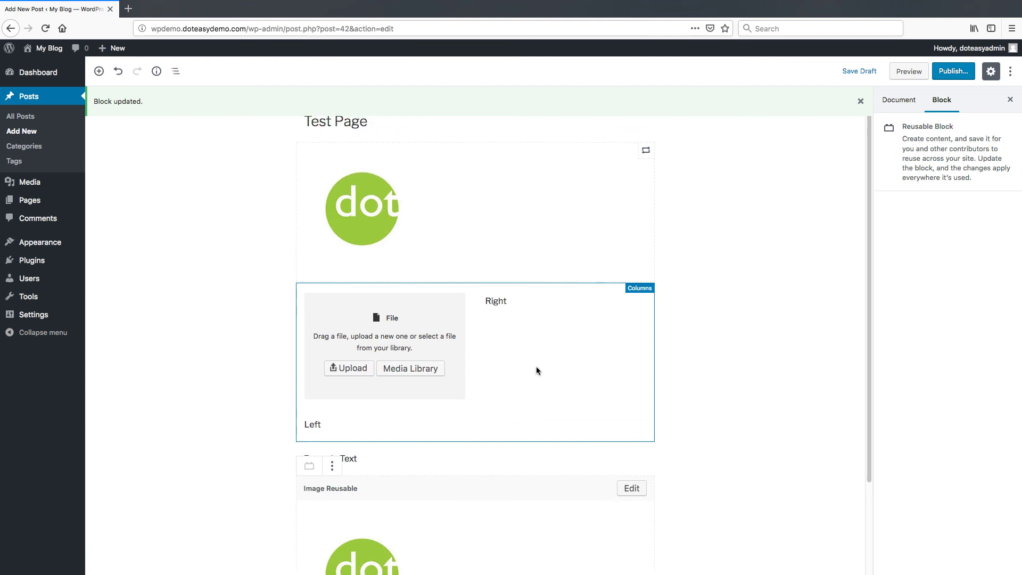
{"action": "scroll", "coordinate": [535, 366], "scroll_direction": "up", "scroll_amount": 1}
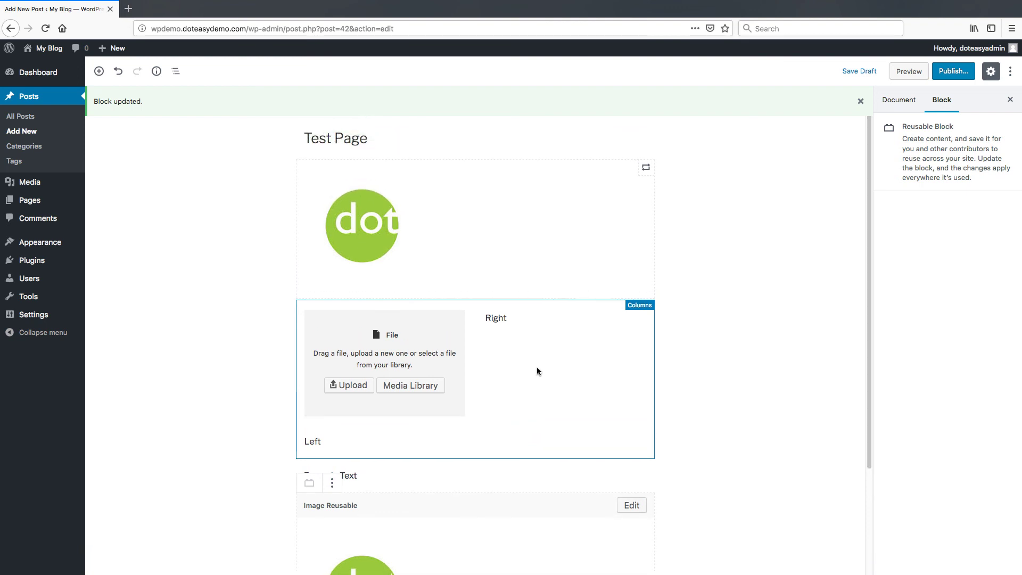